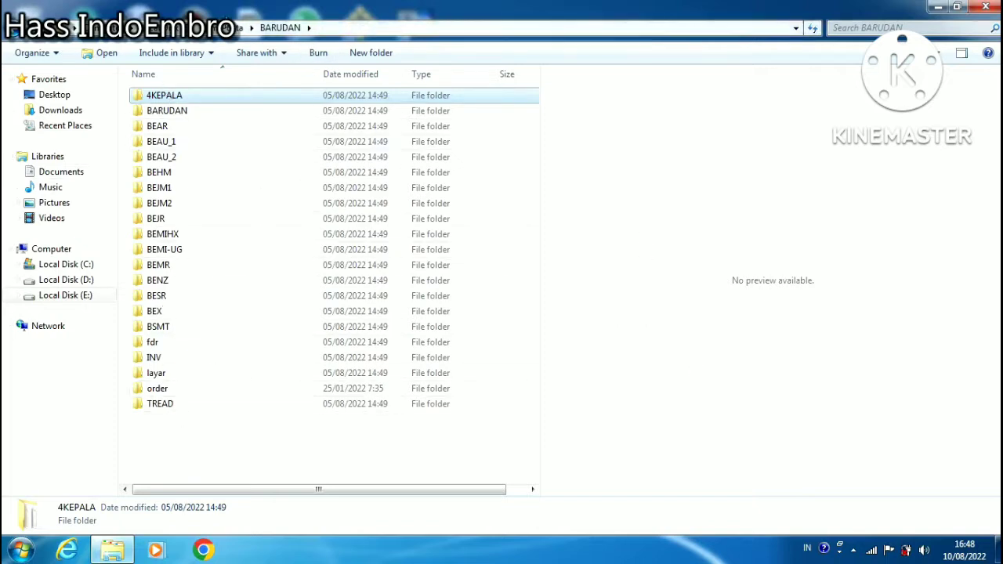
Step: Open the BEMI-UG folder inside the BARUDAN folder
key(BackSpace)
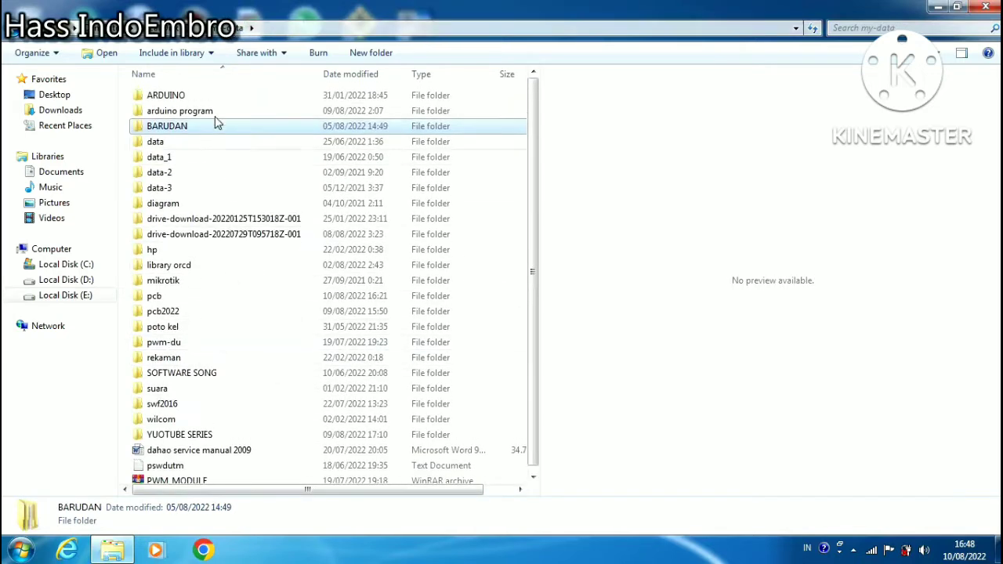
click(199, 128)
double_click(199, 128)
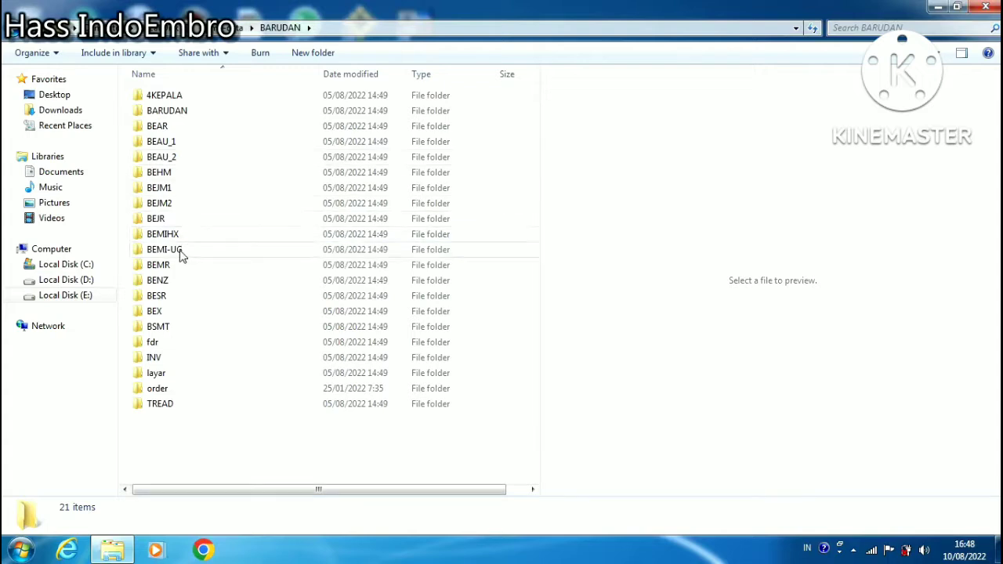
mouse_move(181, 256)
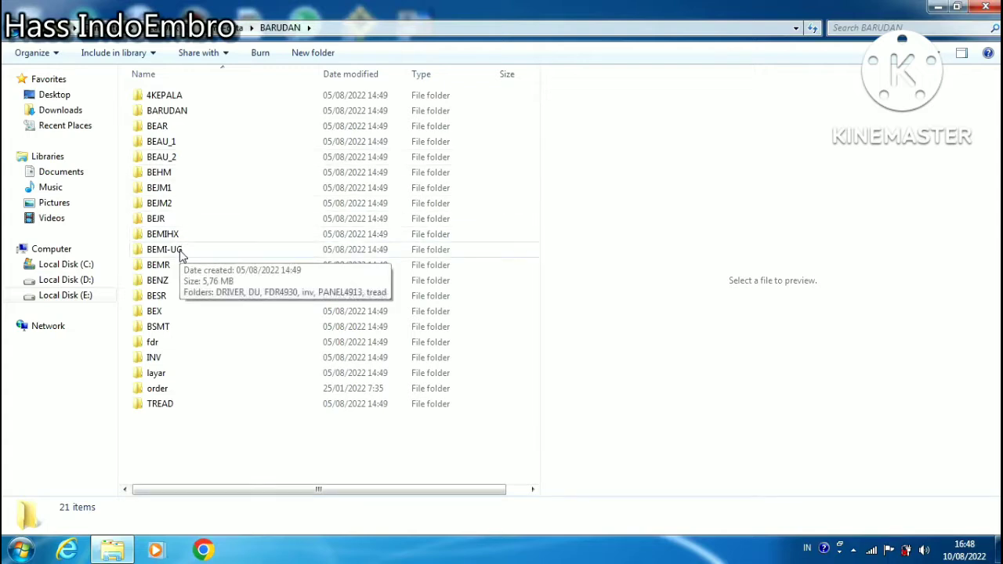
double_click(182, 249)
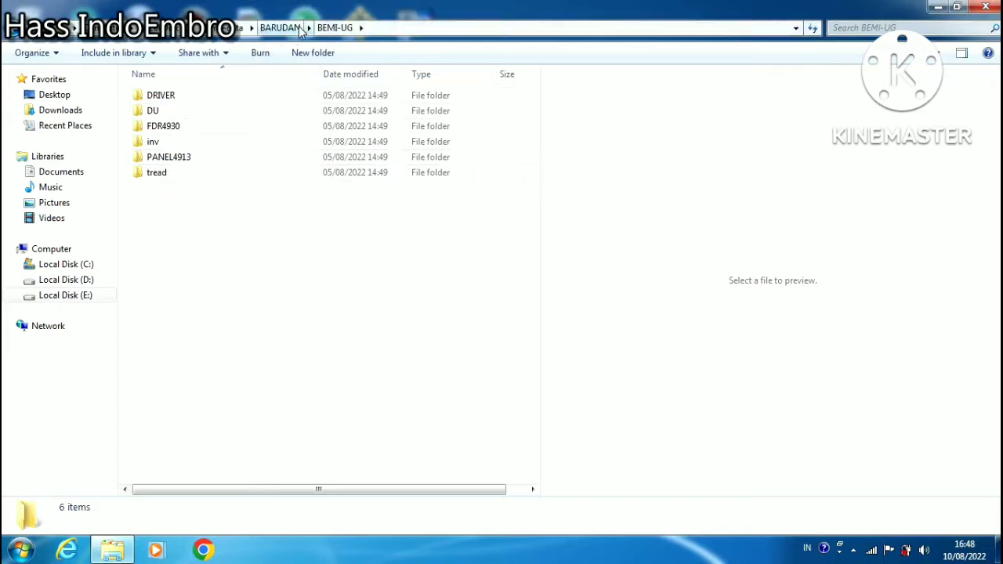
click(332, 29)
key(BackSpace)
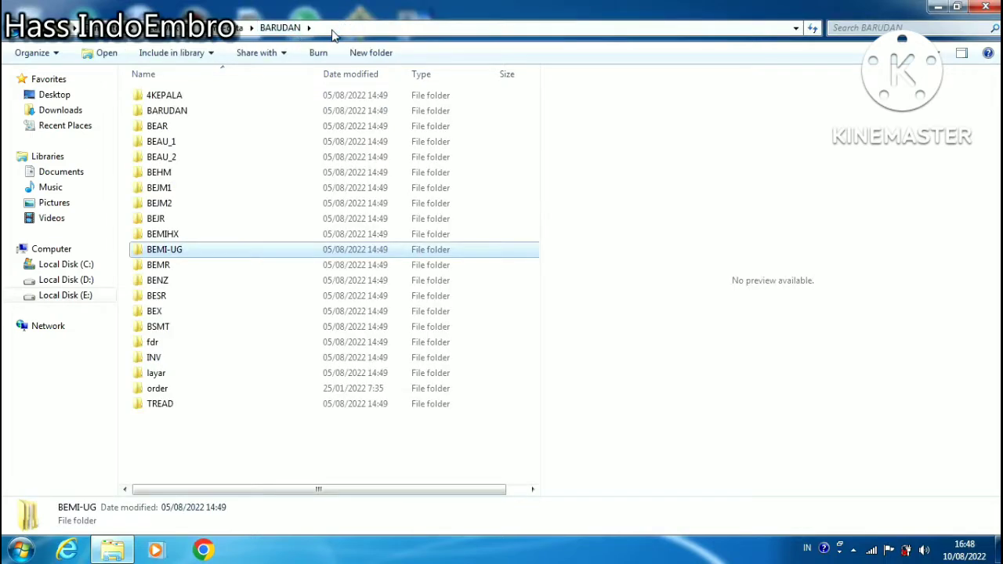
double_click(168, 252)
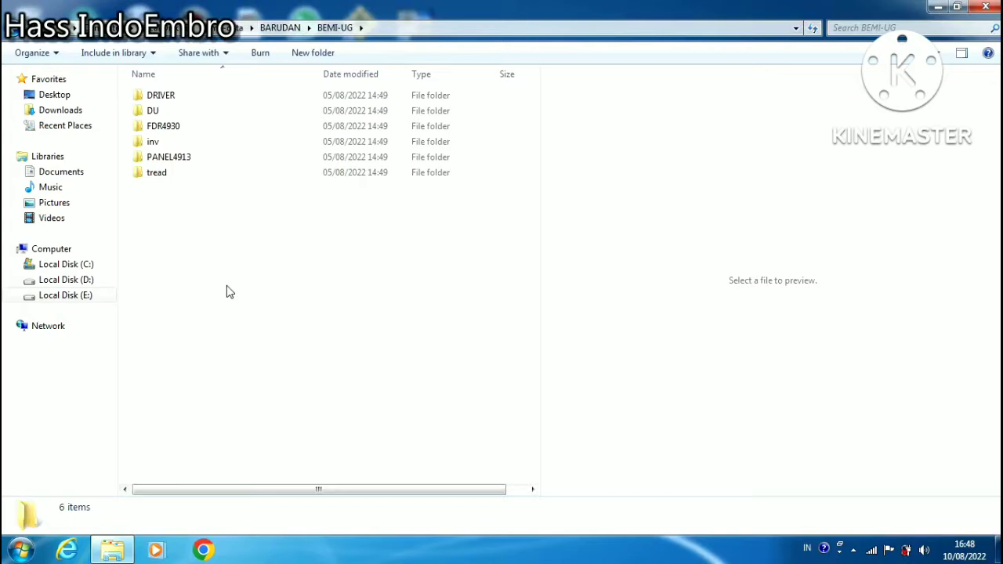
Step: Open the 4619A board design from the tread folder and dismiss the duplicate drill symbol warning
double_click(183, 181)
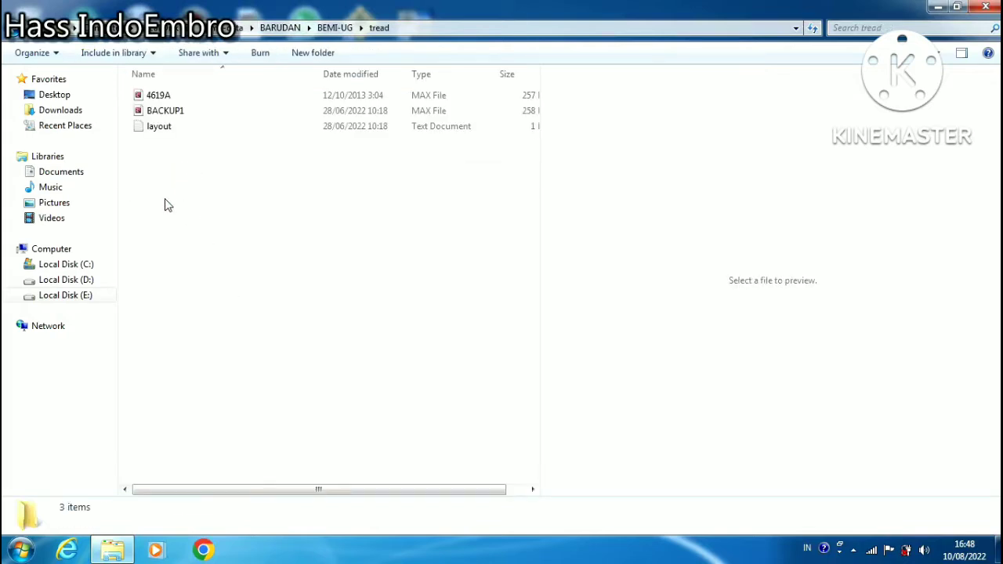
double_click(191, 94)
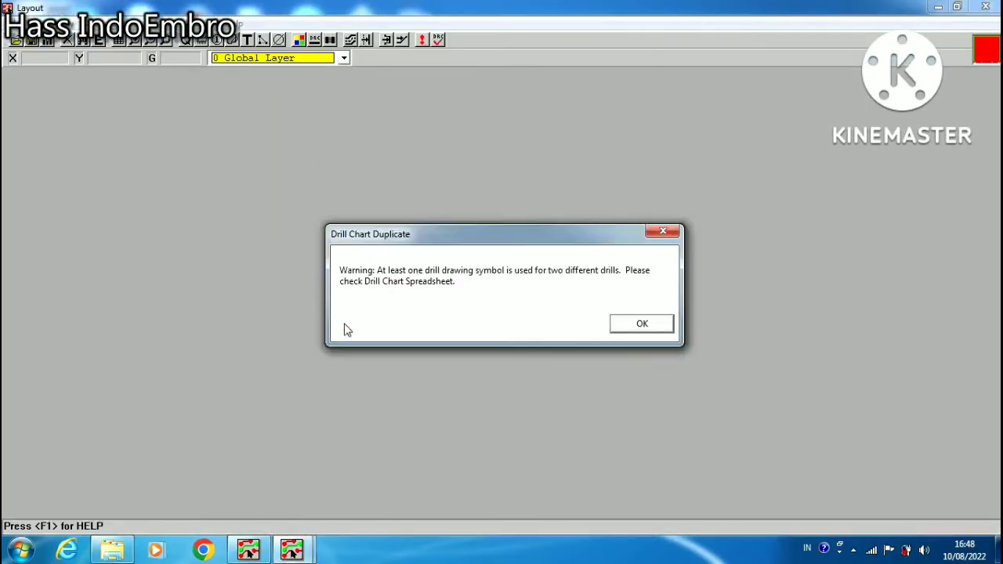
click(667, 328)
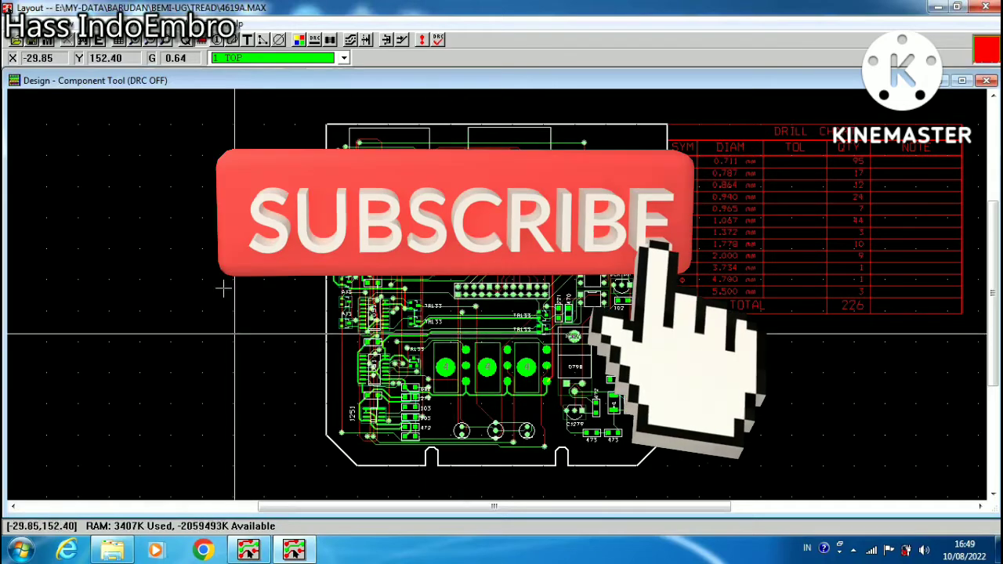
Step: Examine the routed 4619A board close up, from its lower edge to the upper connectors
click(137, 44)
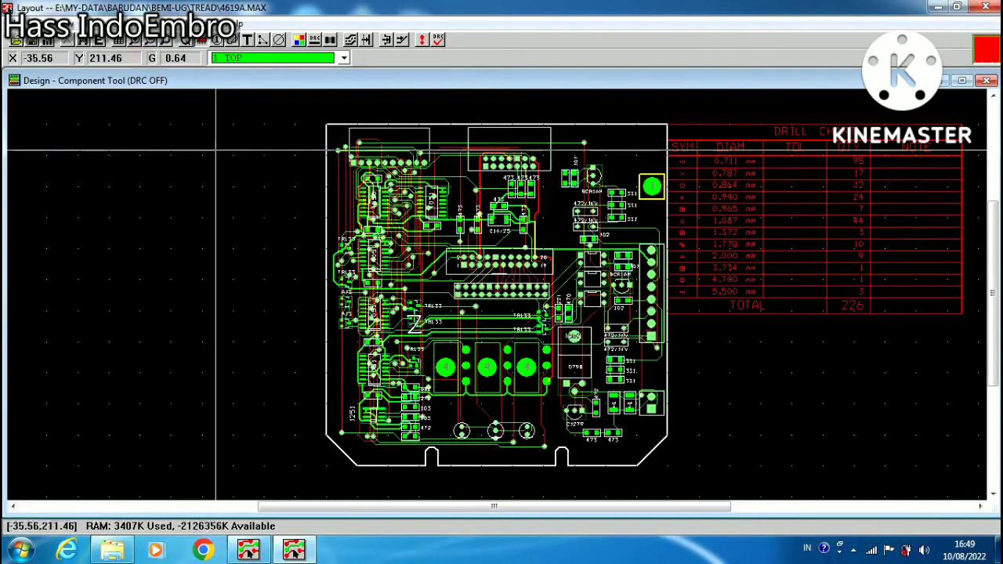
drag(733, 486, 293, 324)
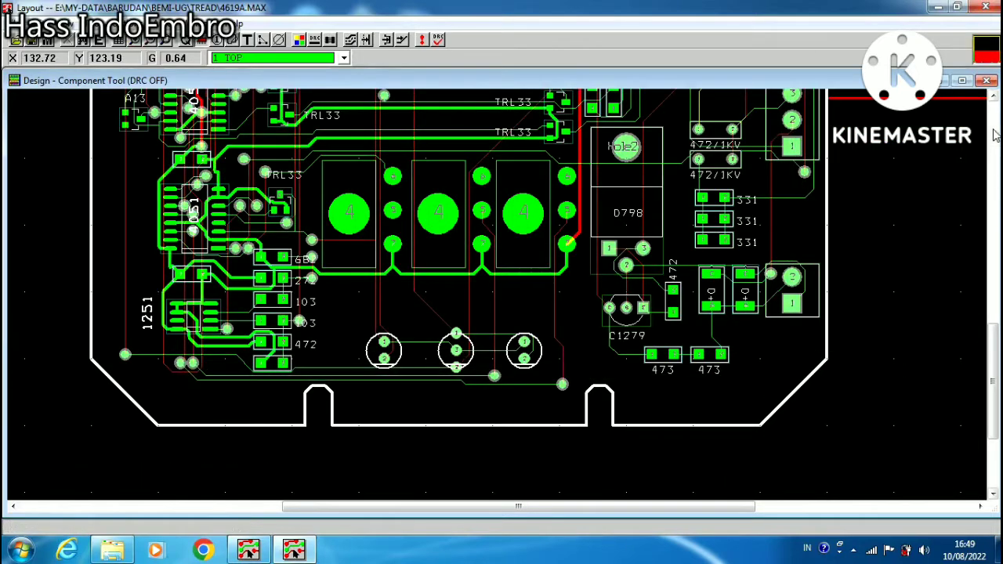
click(993, 95)
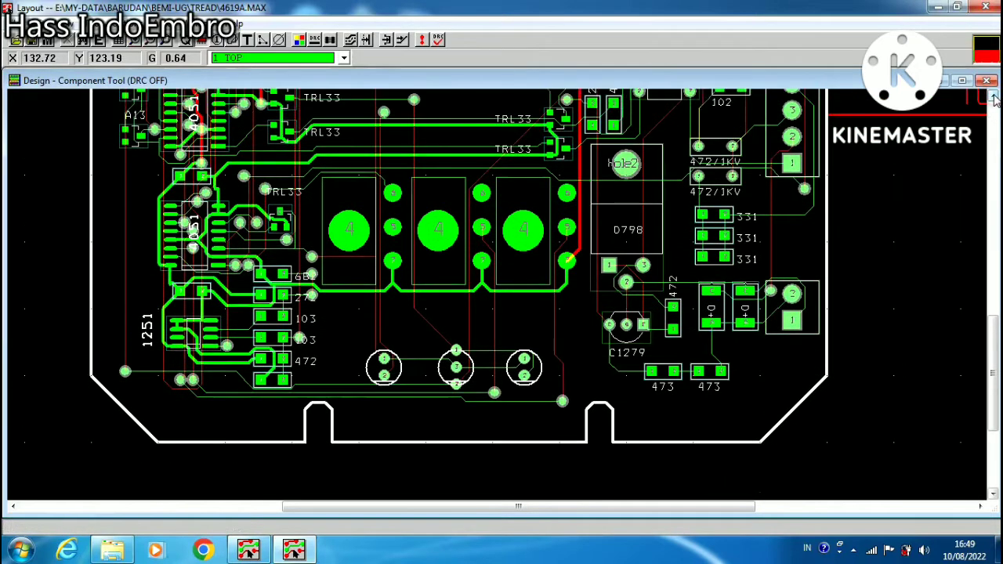
click(993, 95)
click(993, 95)
click(993, 96)
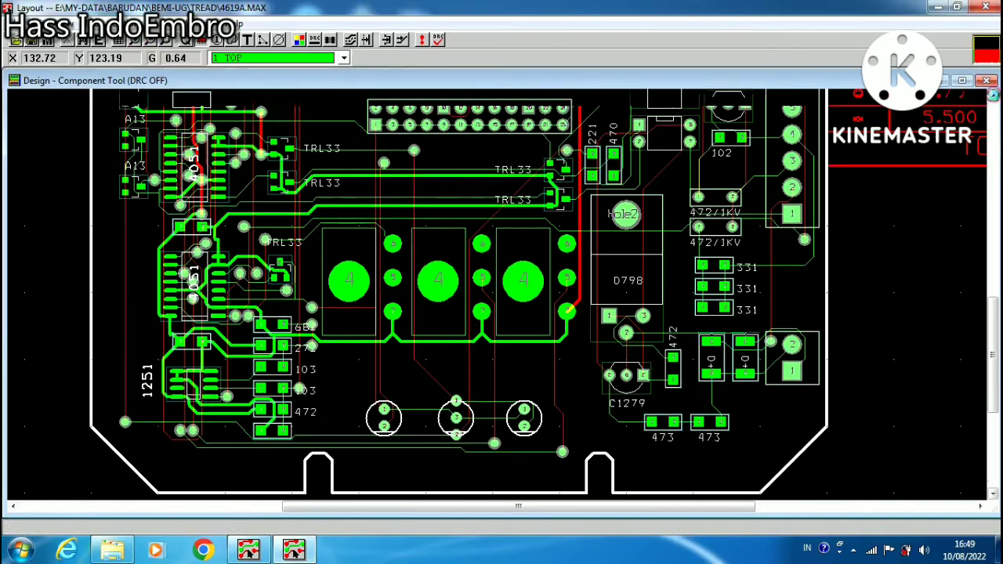
click(993, 96)
click(993, 95)
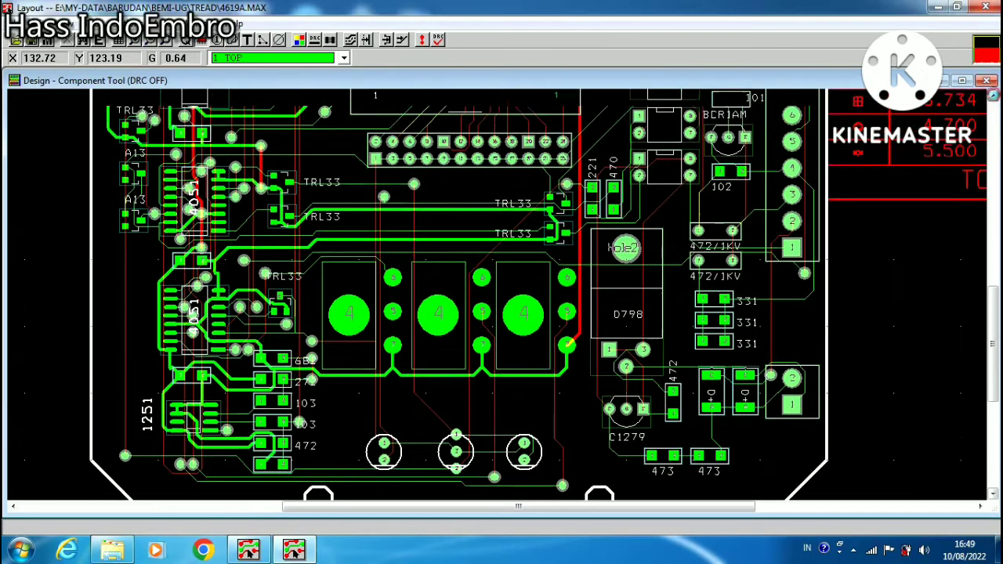
click(993, 96)
click(993, 96)
click(993, 96)
click(993, 96)
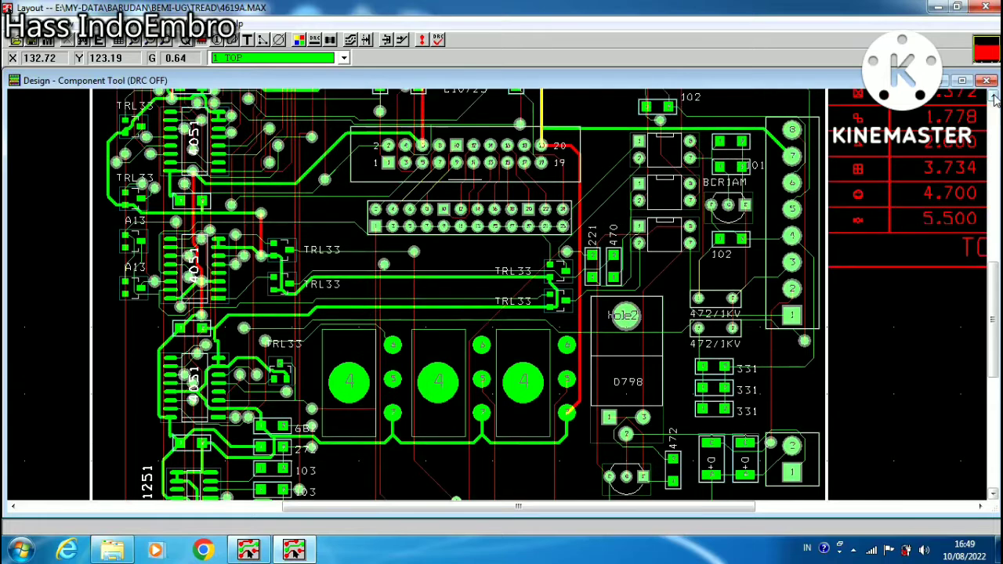
click(993, 96)
click(993, 95)
click(994, 95)
click(993, 96)
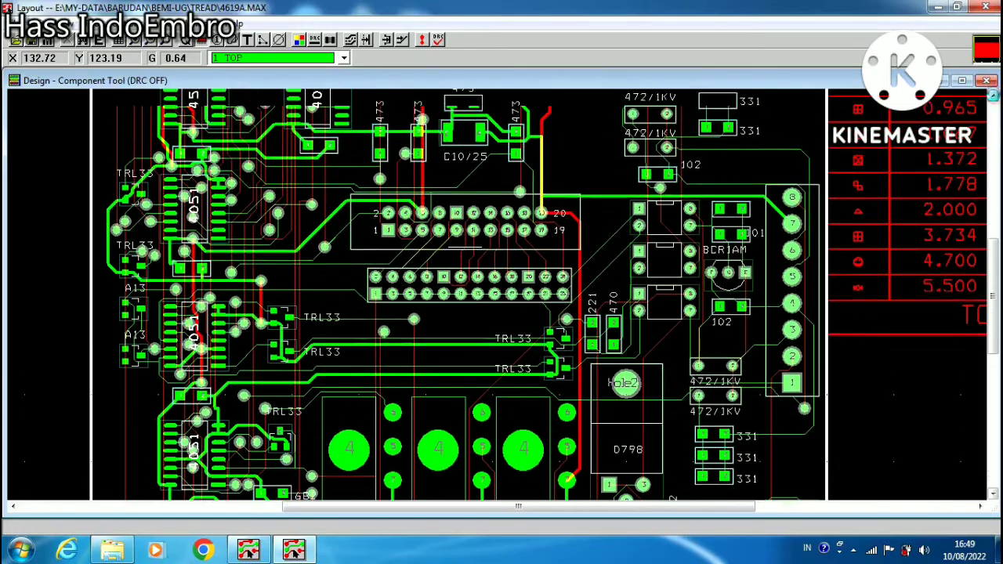
click(993, 96)
click(994, 96)
click(993, 96)
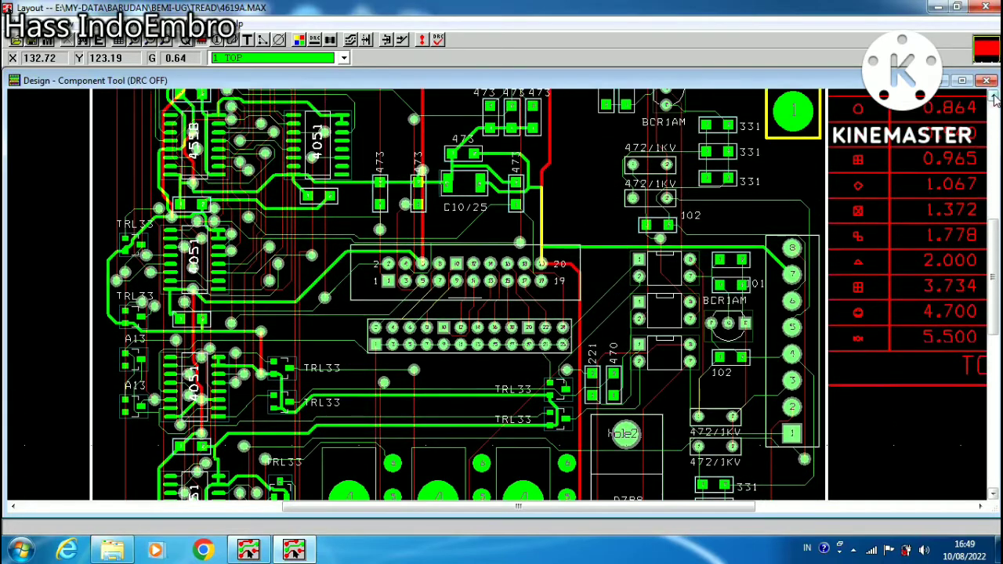
click(993, 96)
click(993, 96)
click(993, 95)
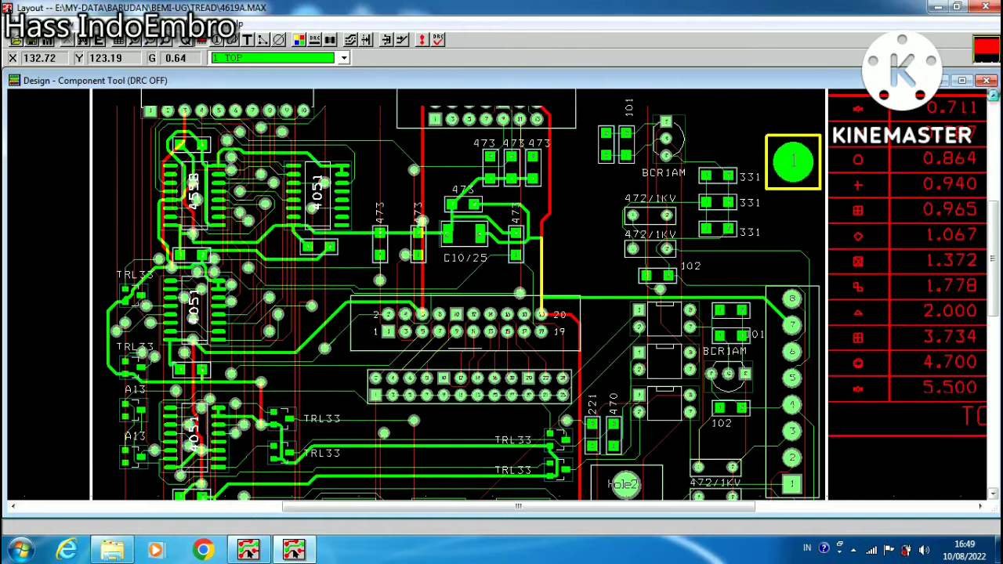
click(993, 95)
click(993, 96)
click(993, 95)
click(993, 96)
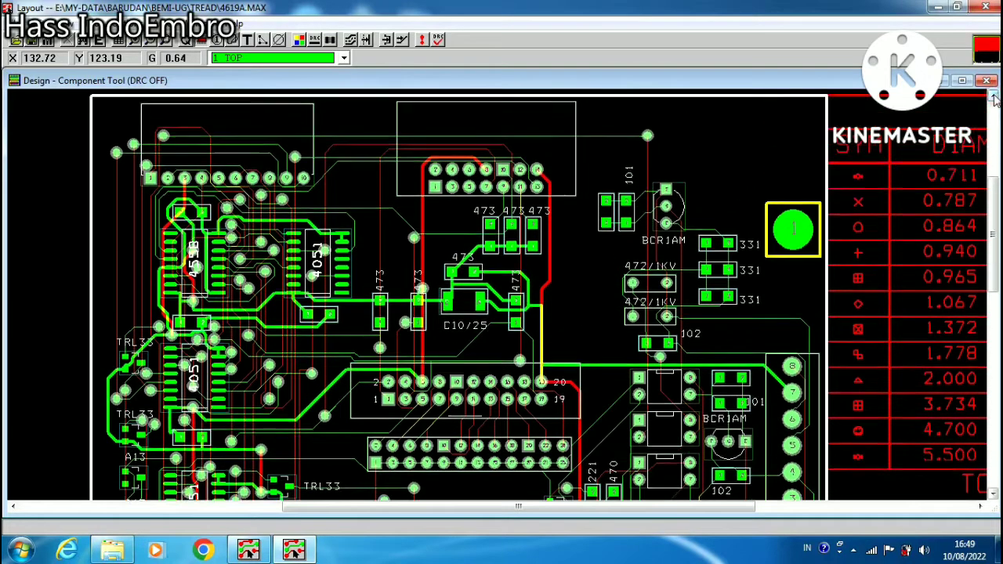
click(993, 95)
click(993, 96)
click(993, 95)
click(993, 96)
click(993, 95)
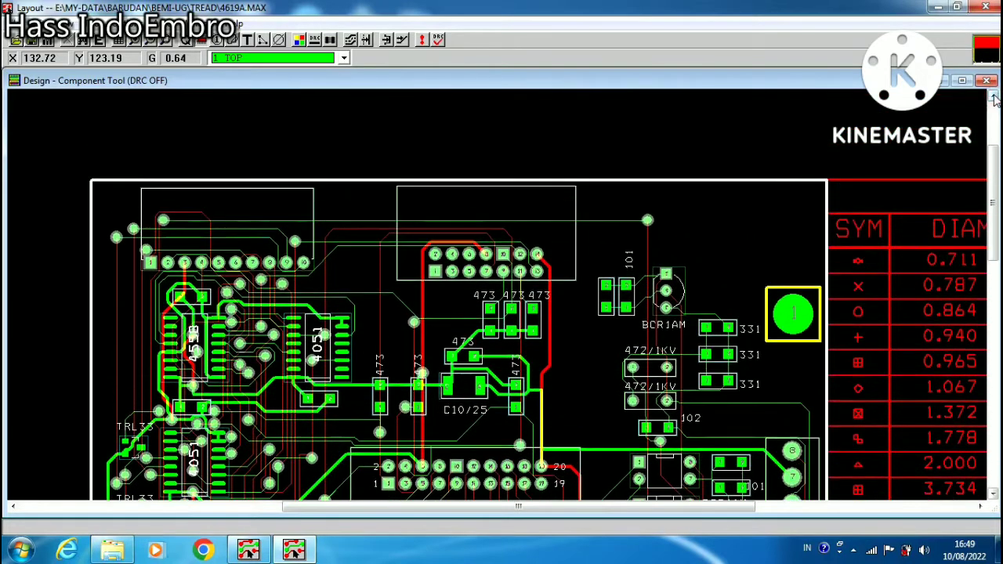
Step: Turn on reconnect mode to inspect the component placement without tracks, including the board's lower part, and turn the mode off again
click(330, 39)
click(185, 39)
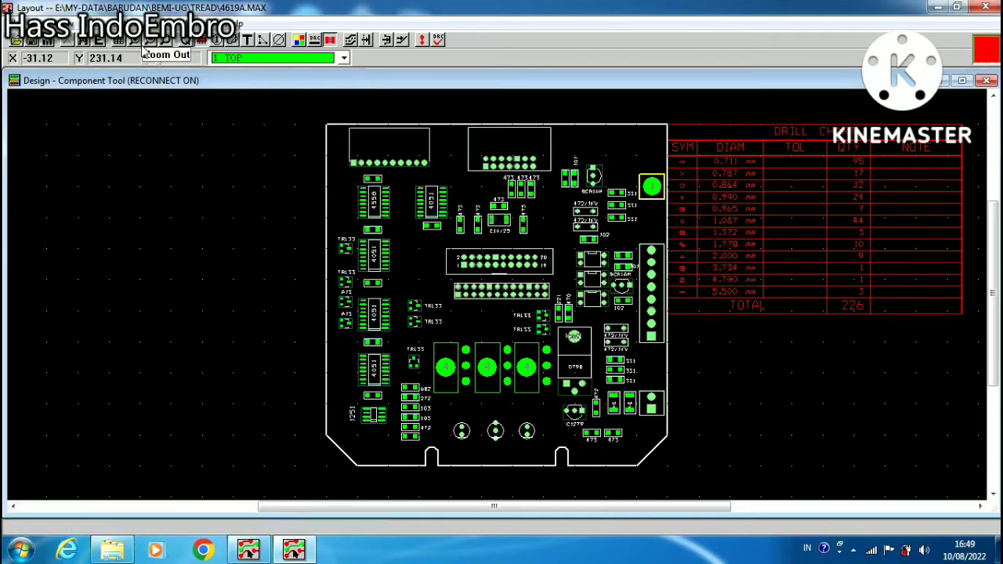
click(137, 45)
drag(281, 306, 711, 480)
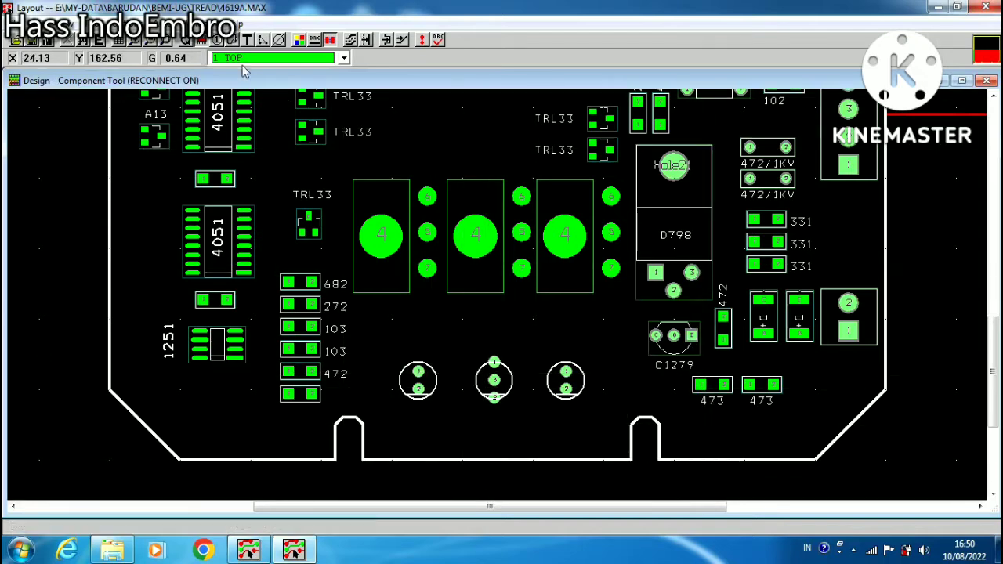
click(150, 41)
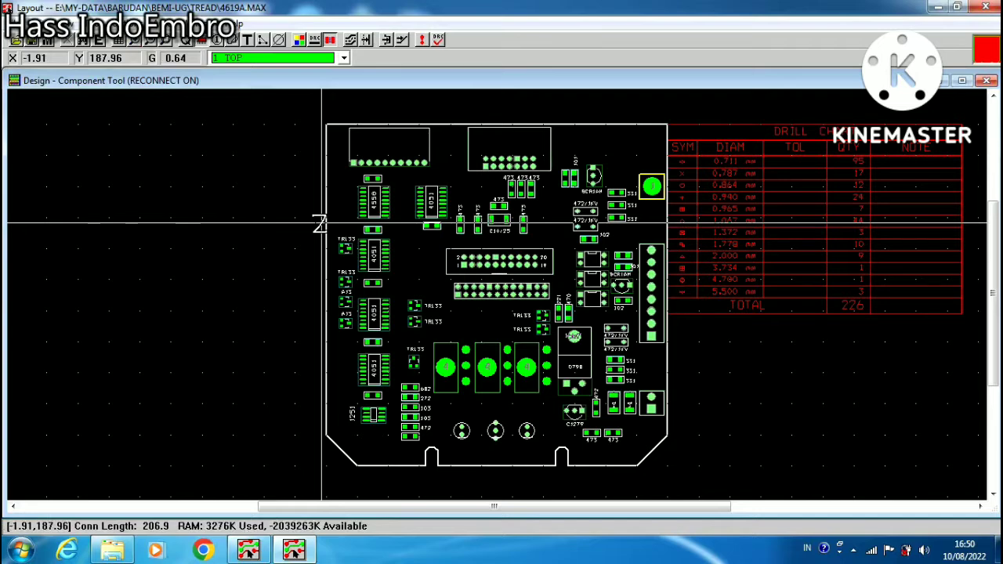
click(330, 41)
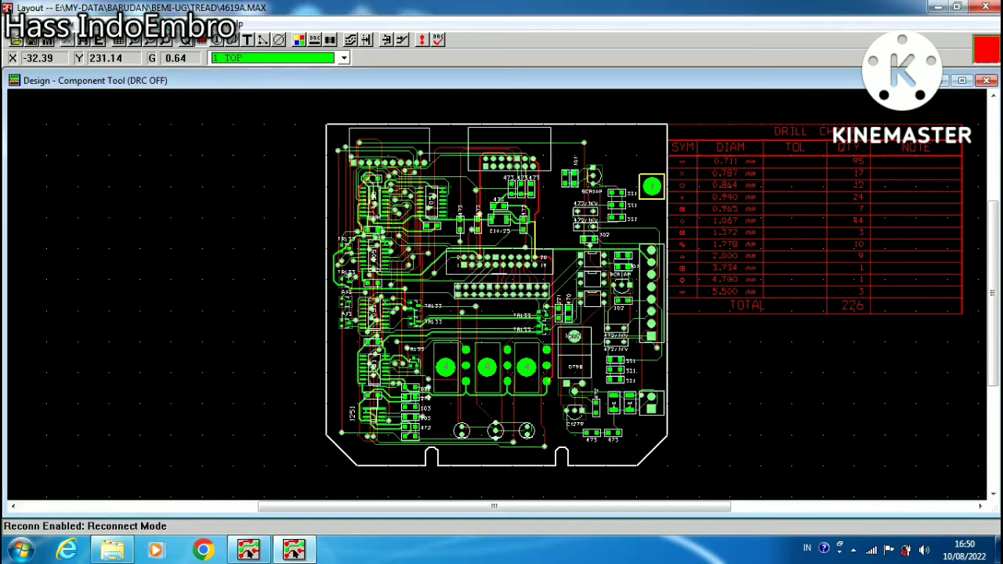
Step: Unroute the entire board to remove all of its tracks
click(164, 24)
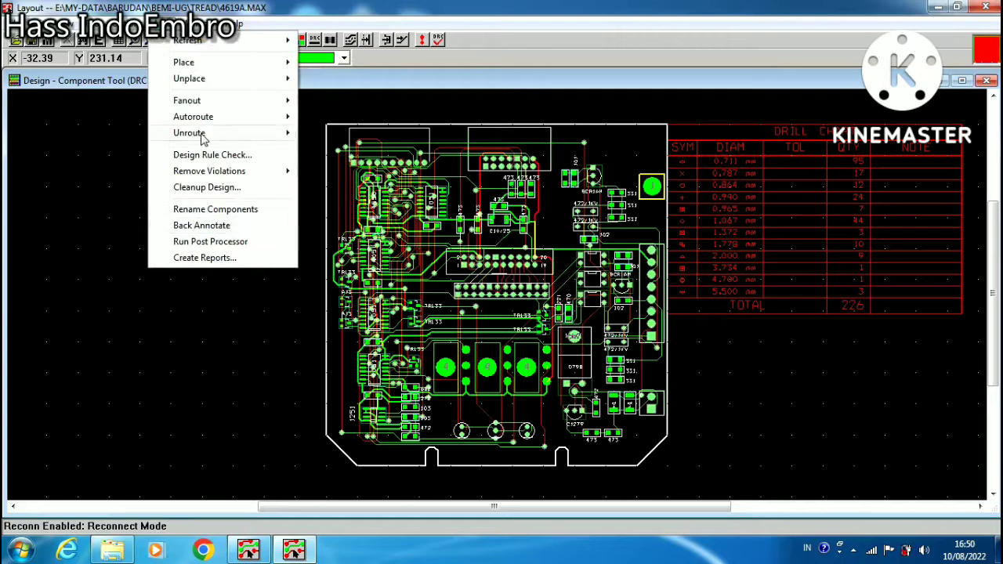
mouse_move(202, 138)
mouse_move(189, 100)
mouse_move(268, 134)
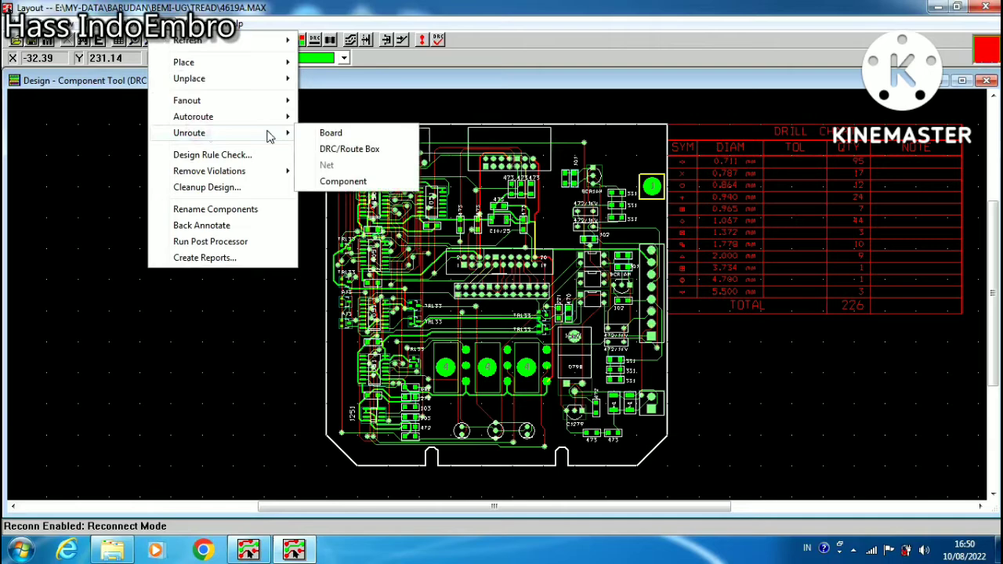
click(330, 133)
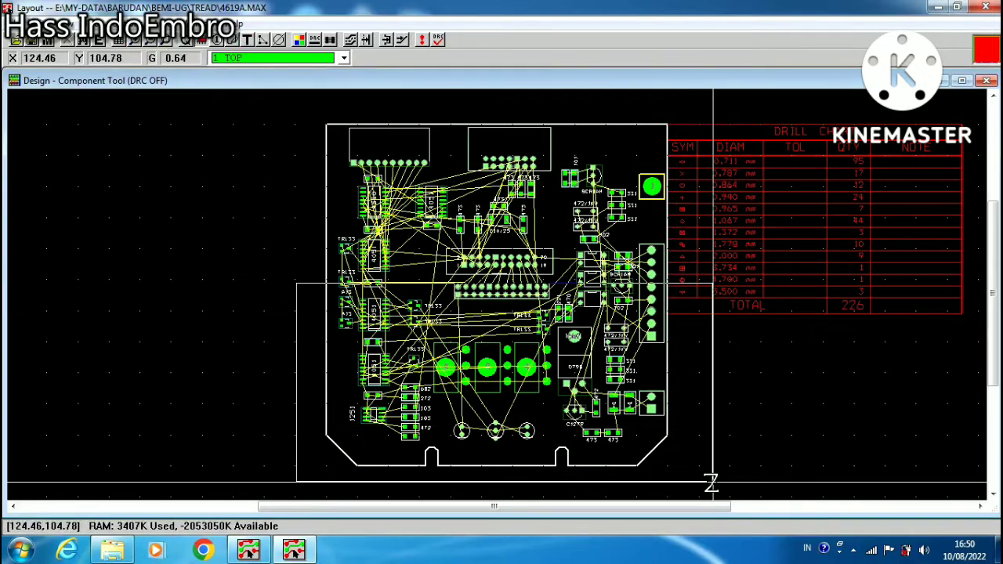
Step: Inspect the unrouted connections across the board and autoroute the whole board
click(505, 381)
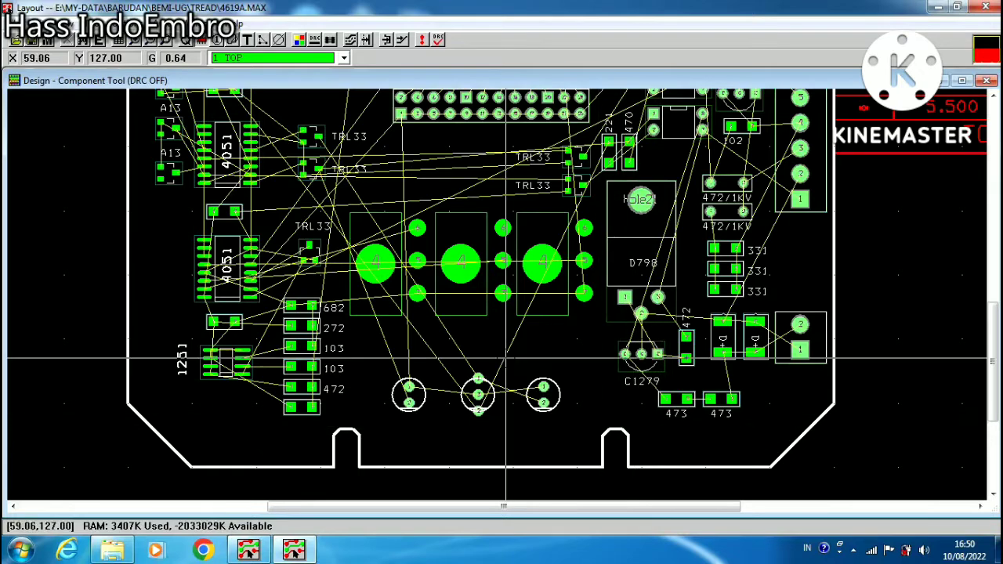
click(993, 108)
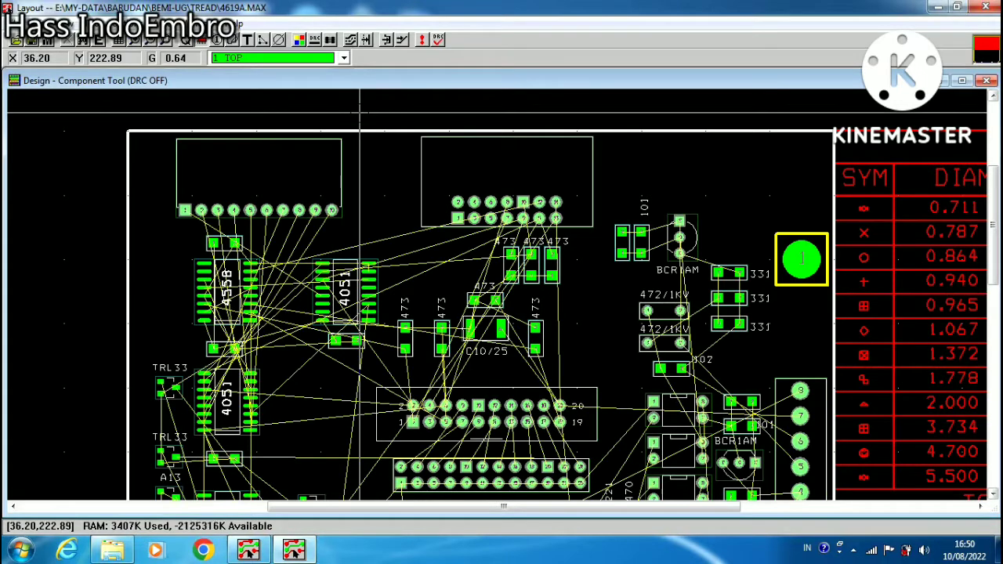
click(173, 41)
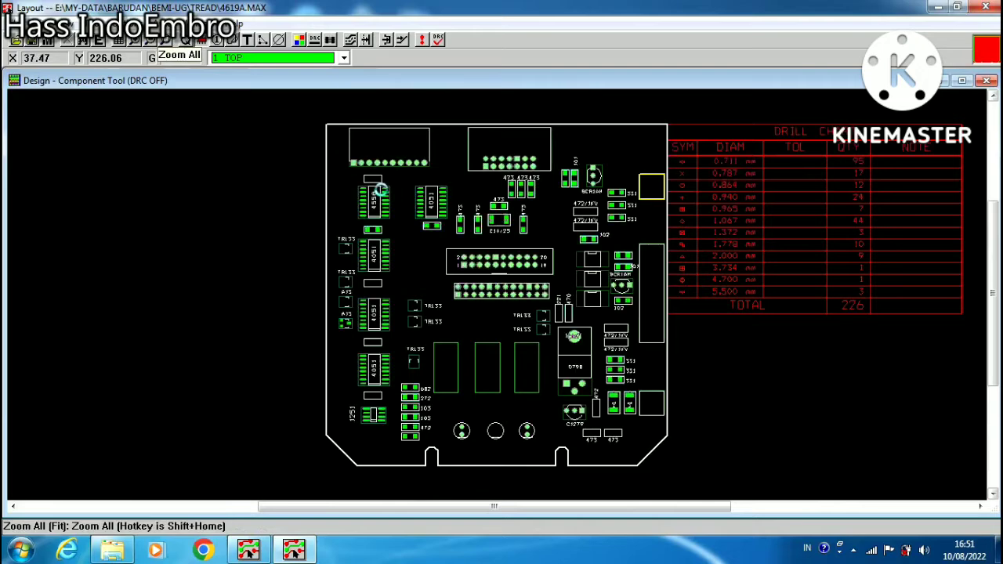
click(157, 24)
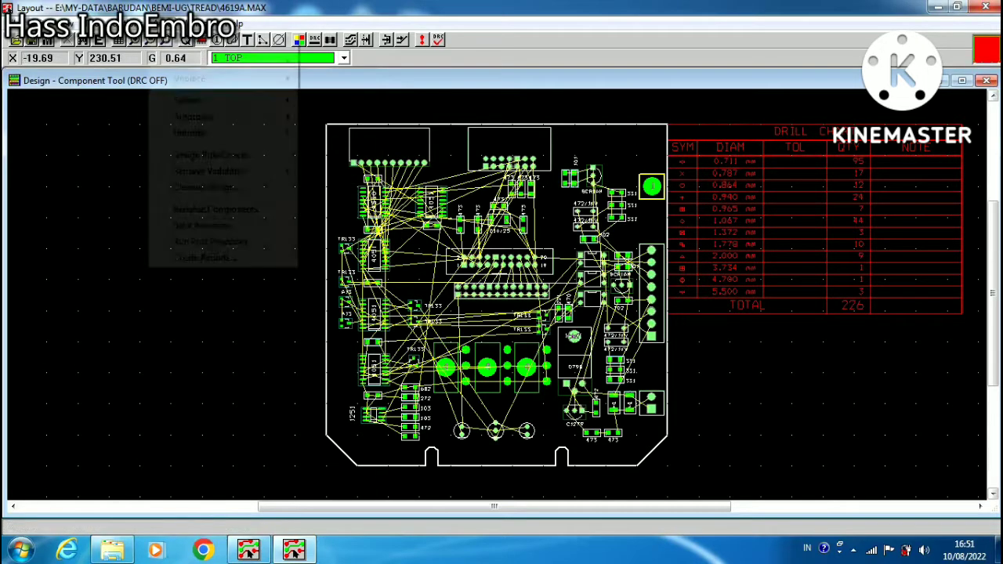
mouse_move(215, 123)
click(308, 117)
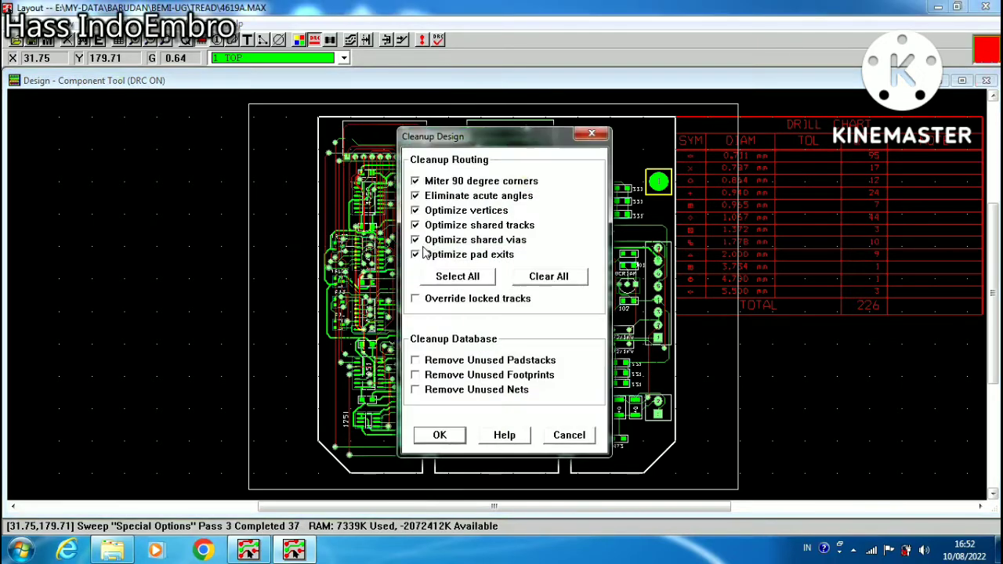
Step: Run Cleanup Design with all routing cleanup options except overriding locked tracks, and switch to the tread folder in Windows Explorer
click(440, 435)
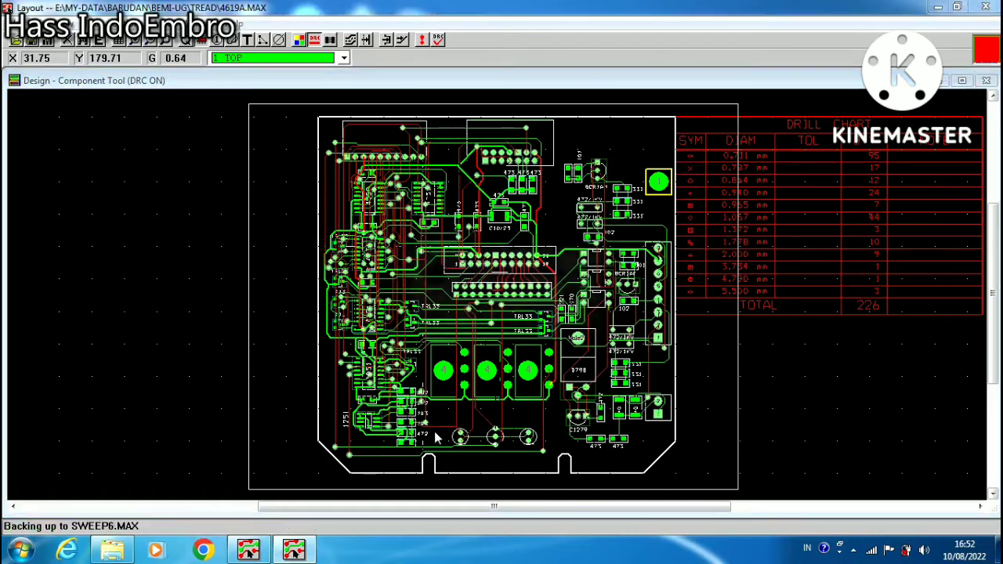
click(562, 323)
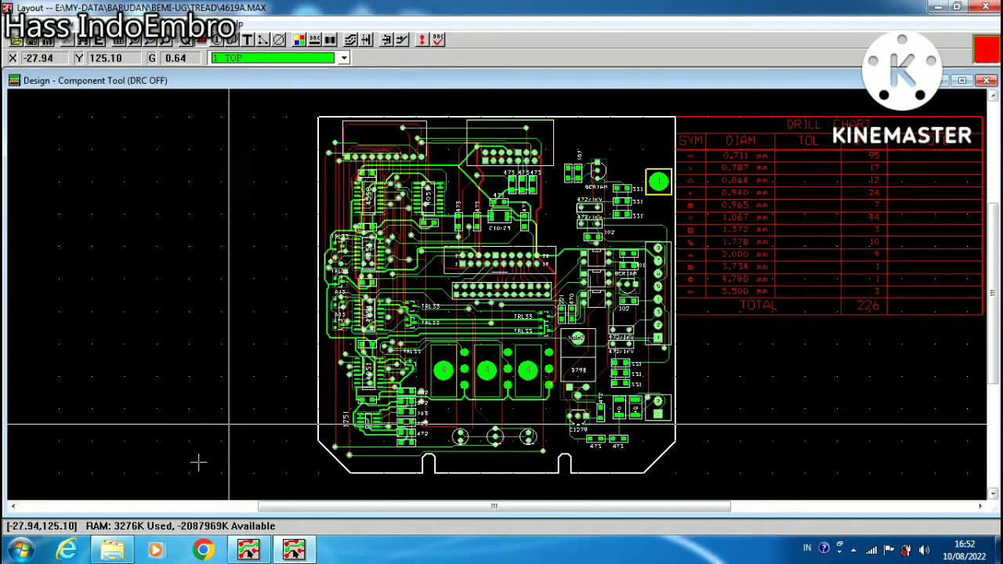
click(124, 552)
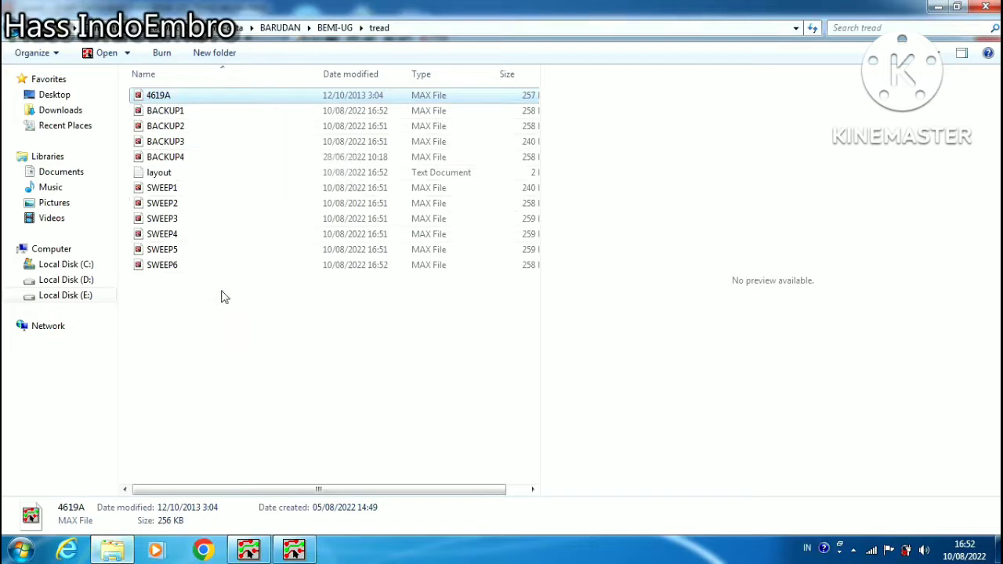
Step: Delete every file in the tread folder except 4619A, including the BACKUP, SWEEP and layout files
drag(243, 306, 153, 109)
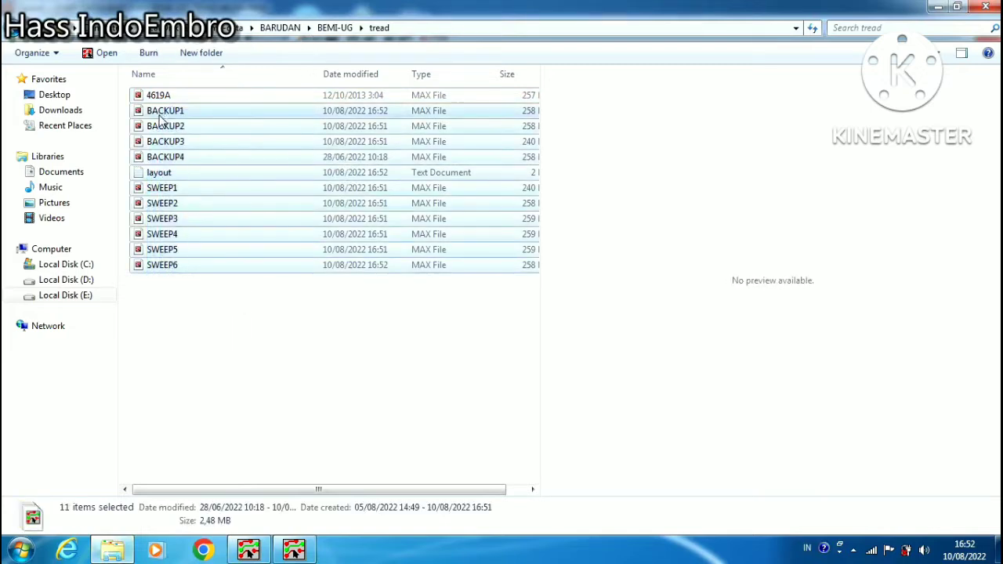
right_click(163, 116)
click(210, 319)
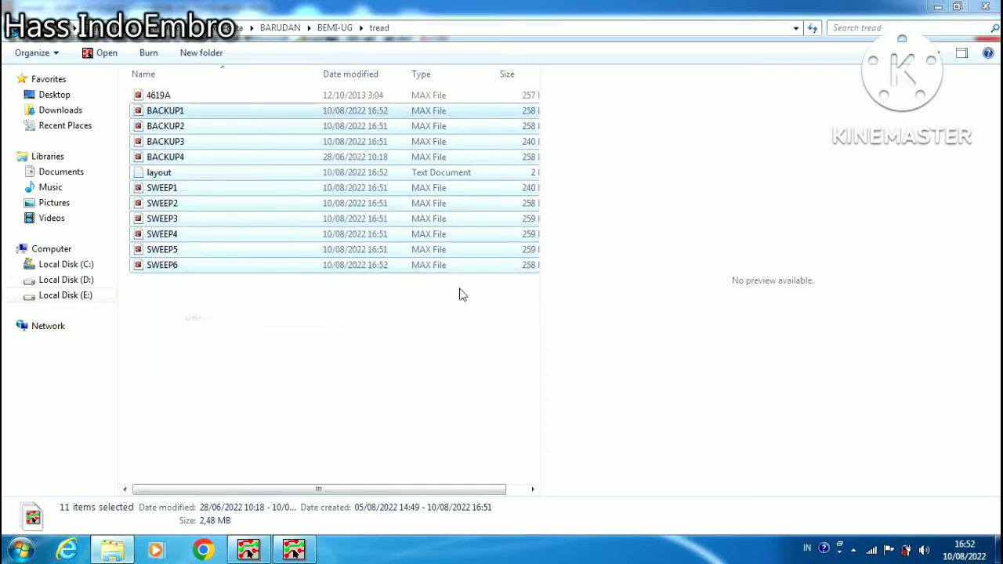
click(561, 287)
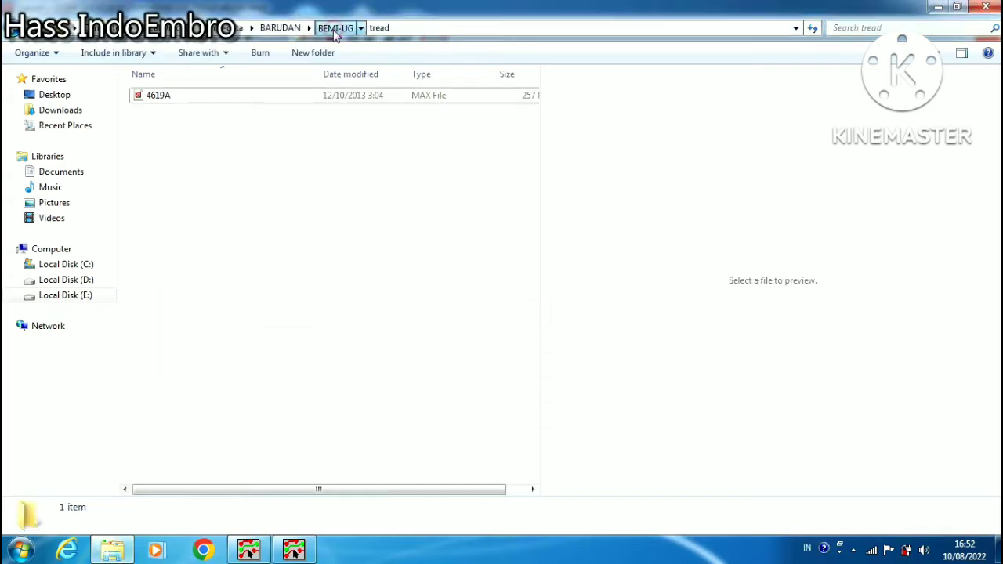
Step: Look through the BEMI-UG folder's DRIVER subfolder and its 4514 folder, and return to BEMI-UG
click(335, 27)
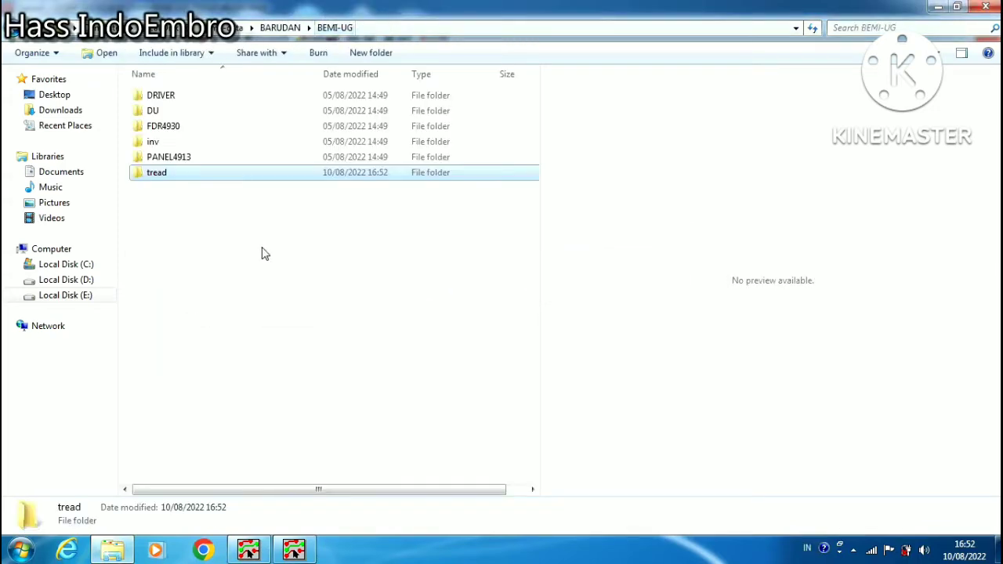
double_click(155, 96)
double_click(155, 96)
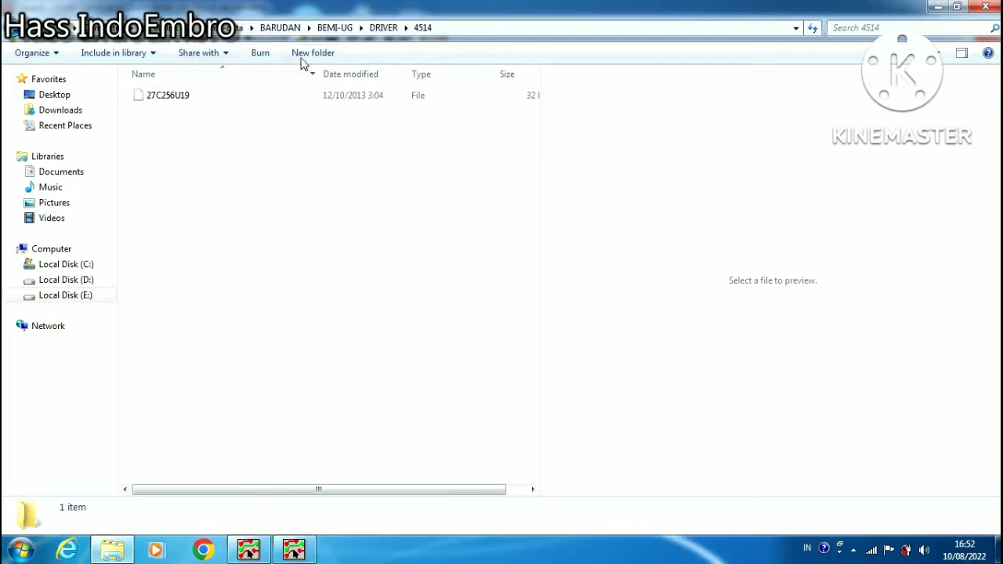
click(383, 28)
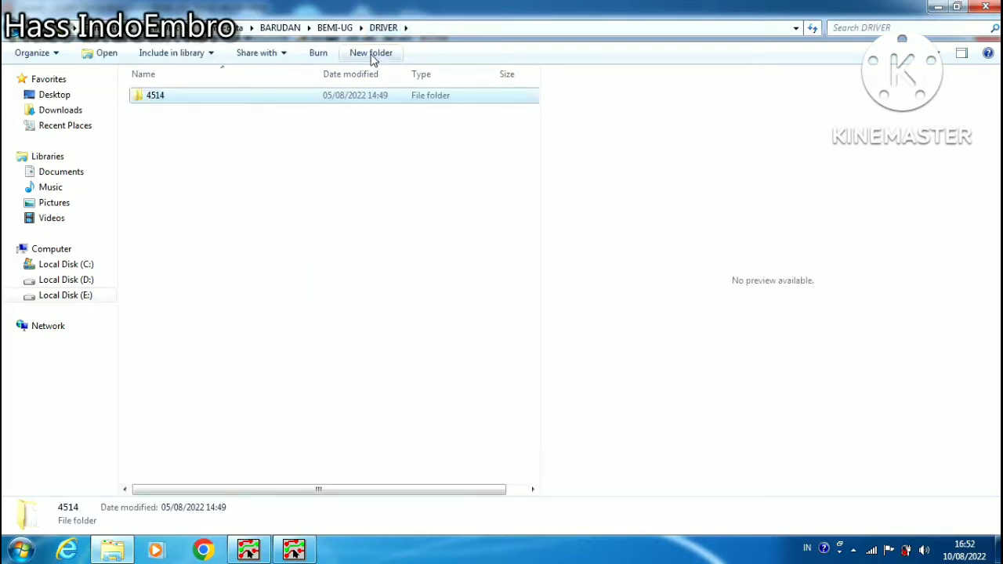
click(337, 28)
Step: Open the 4541MASTER board from the DU folder in Layout and dismiss the duplicate drill chart warning
double_click(191, 108)
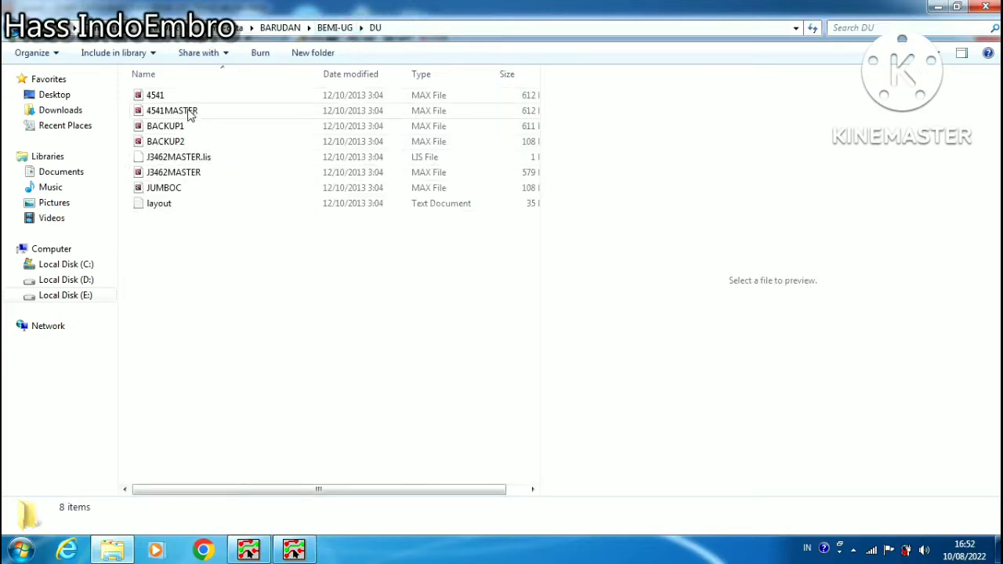
click(191, 111)
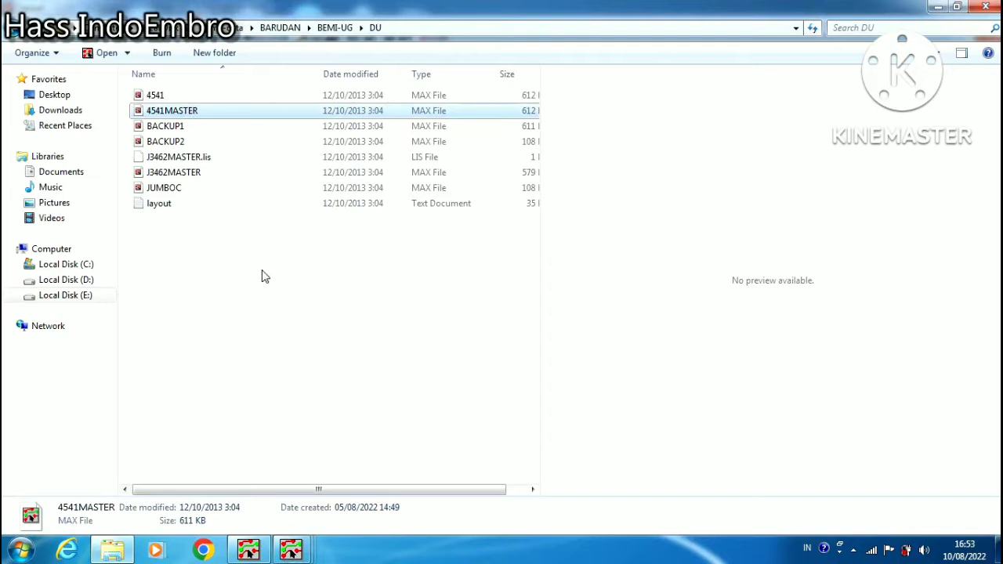
mouse_move(290, 553)
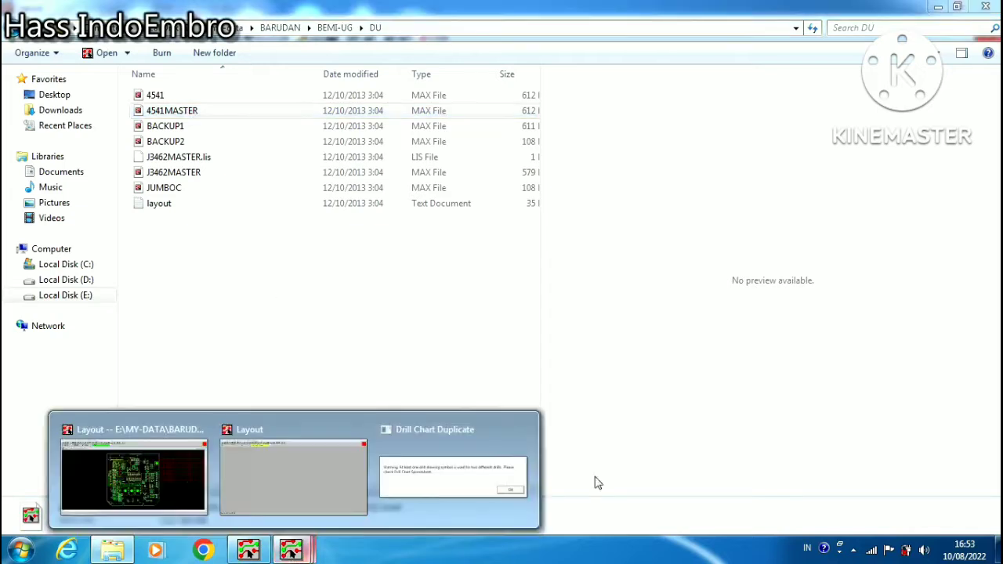
click(443, 459)
click(639, 325)
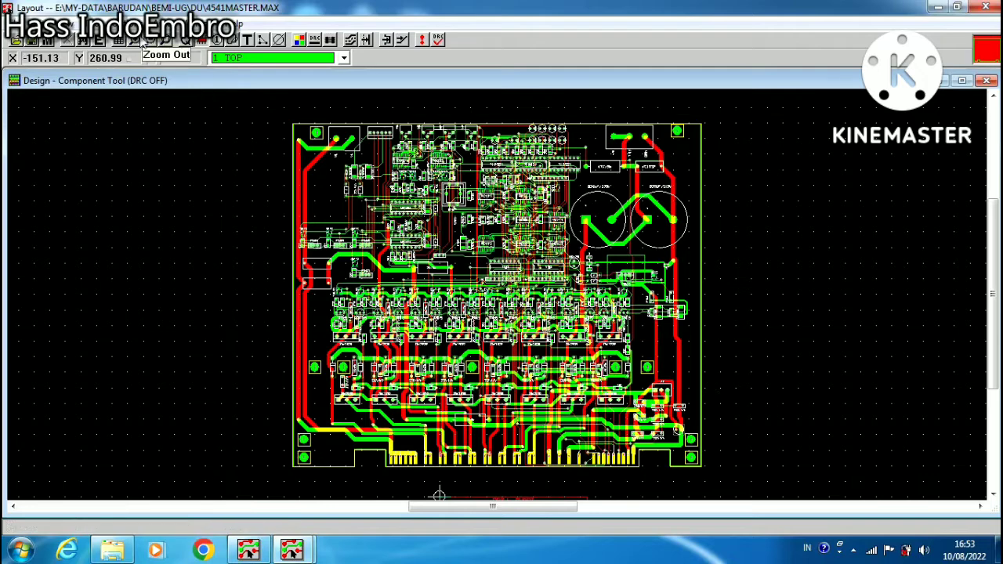
Step: Examine the 4541MASTER board's tracks and components up close from the lower edge connector to the upper edge, ending with the whole board in view
click(186, 40)
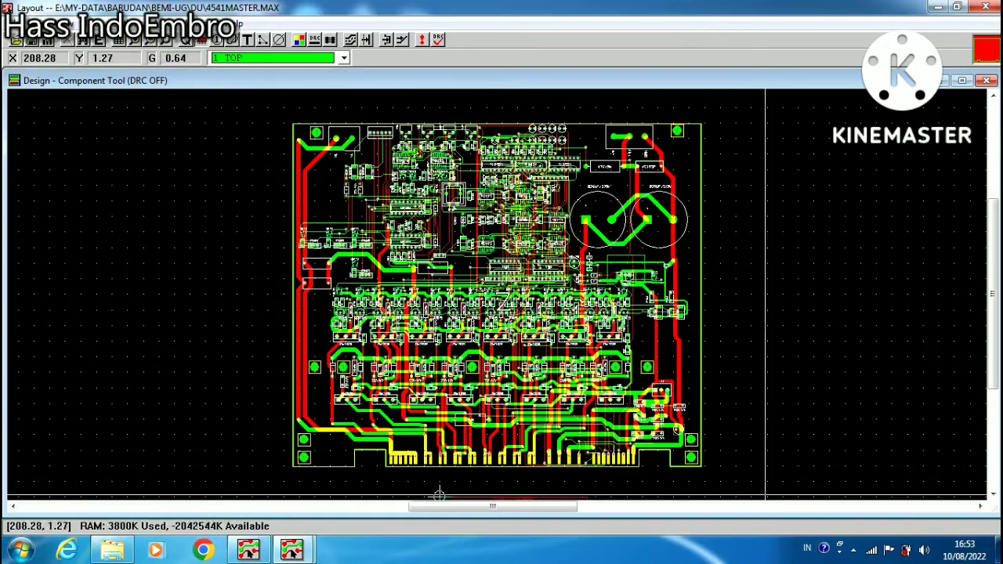
click(504, 300)
click(504, 300)
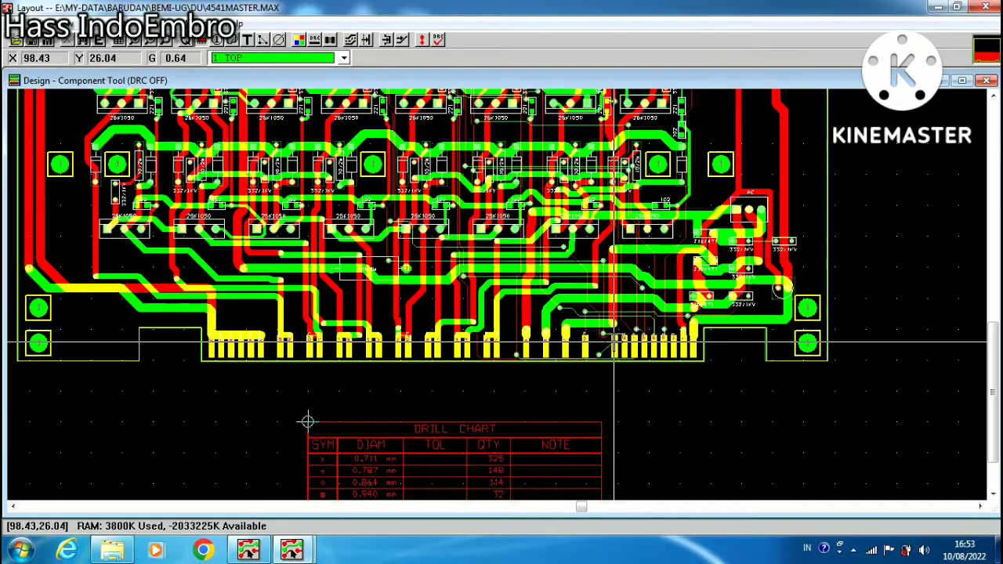
click(993, 95)
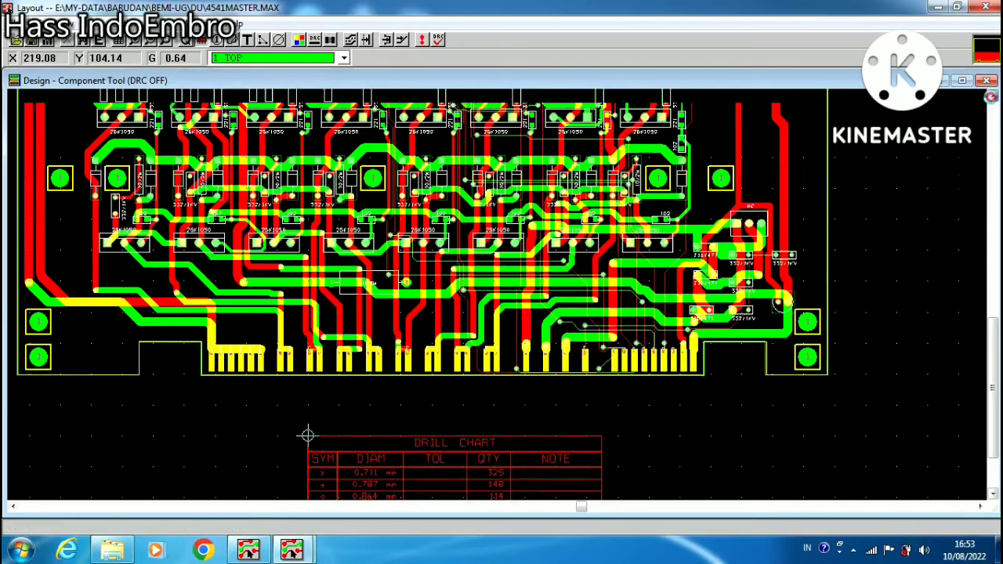
click(993, 95)
click(992, 95)
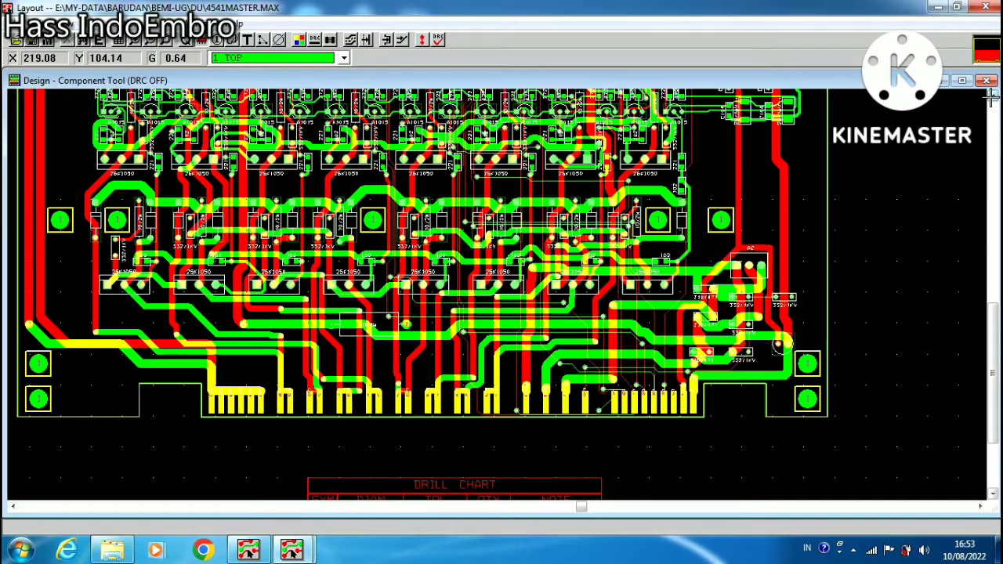
click(993, 95)
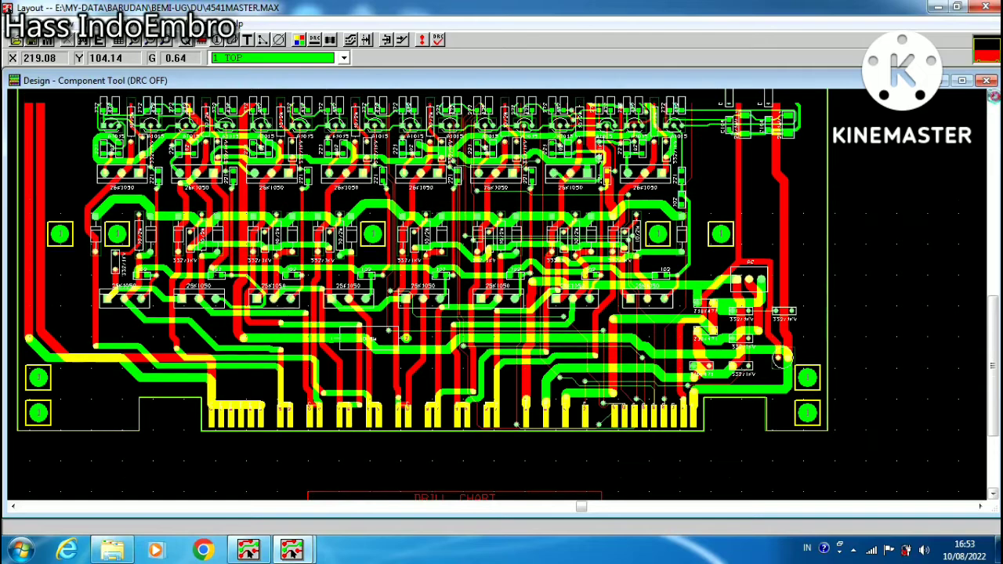
click(993, 95)
click(993, 95)
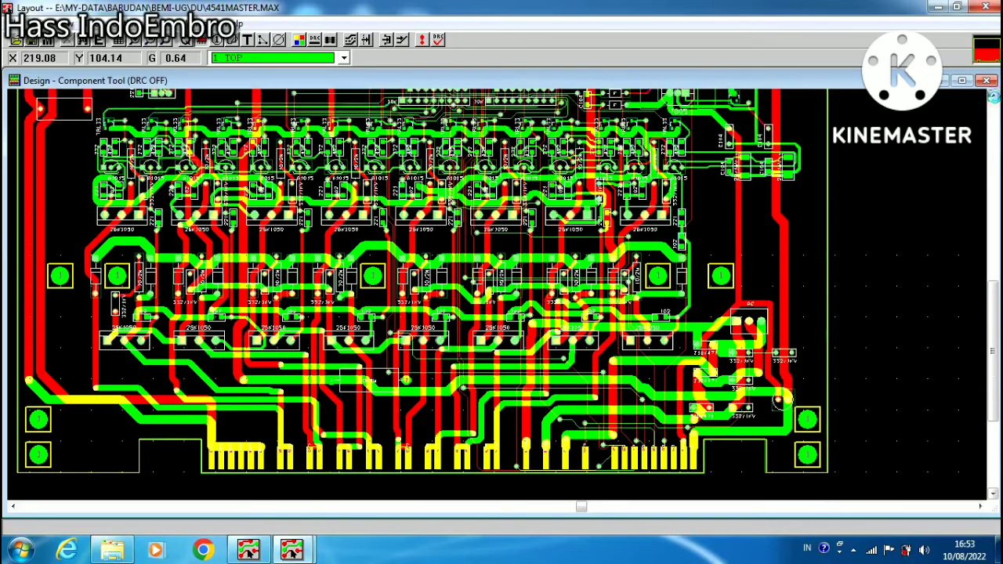
click(993, 95)
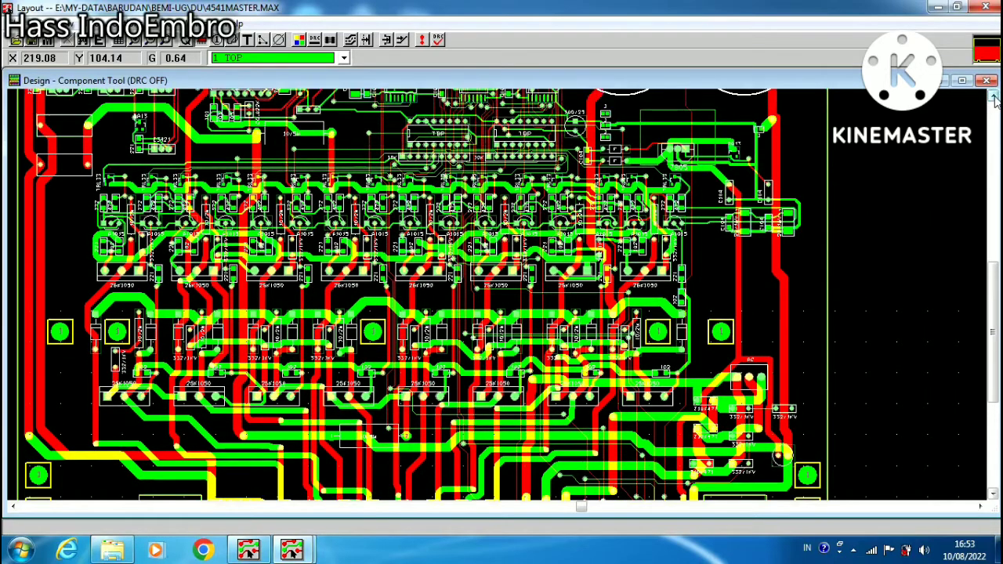
click(993, 95)
click(993, 94)
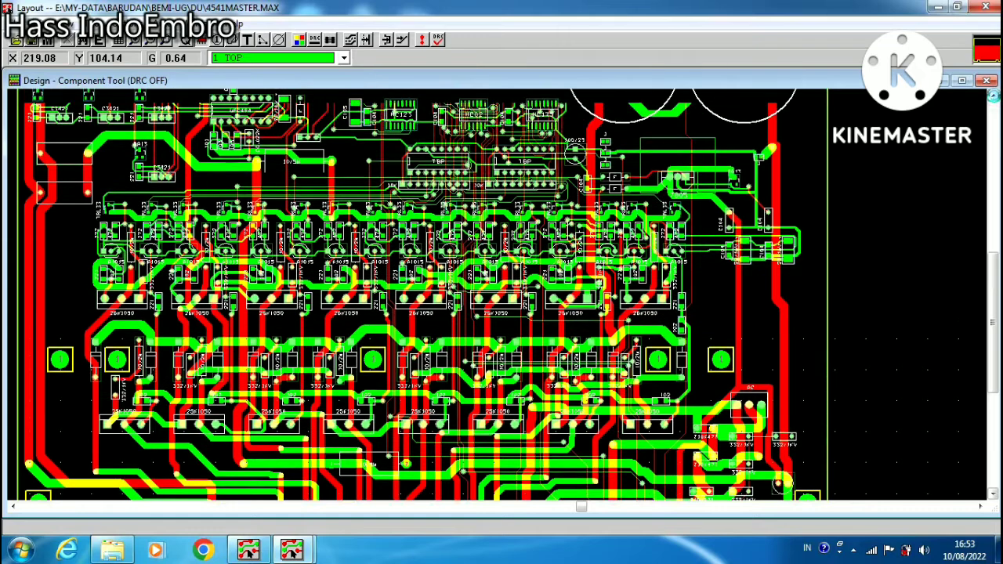
click(993, 95)
click(993, 95)
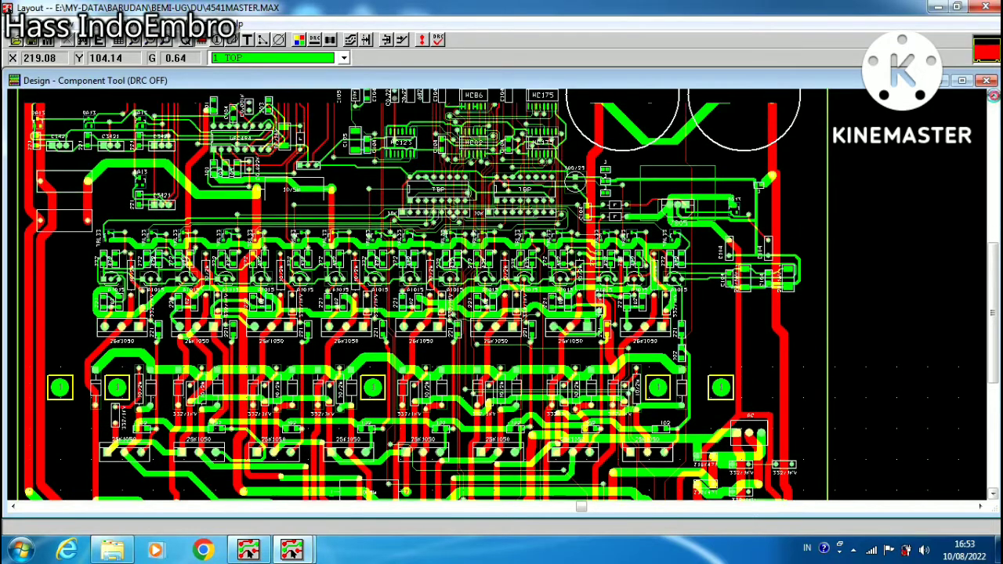
click(993, 94)
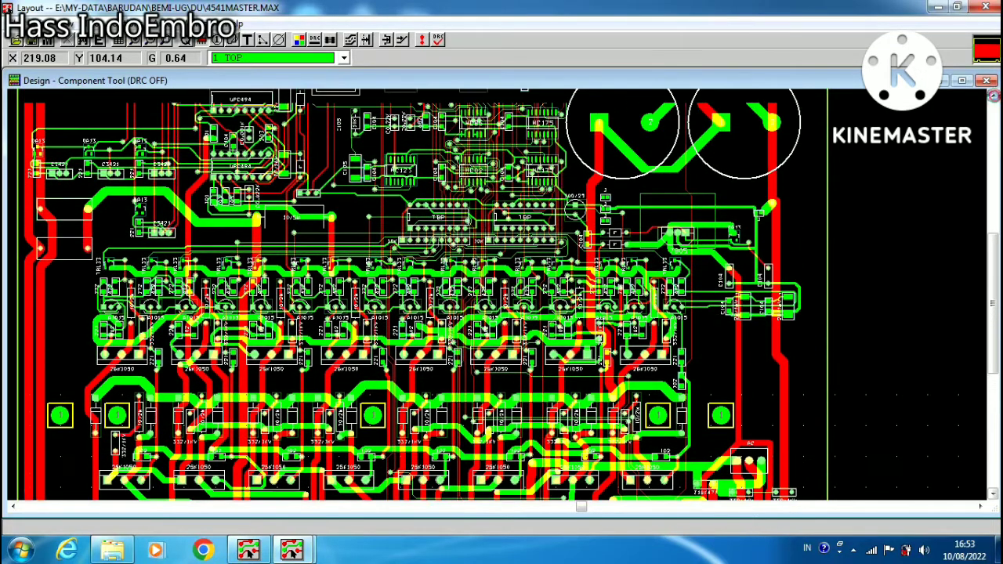
click(993, 95)
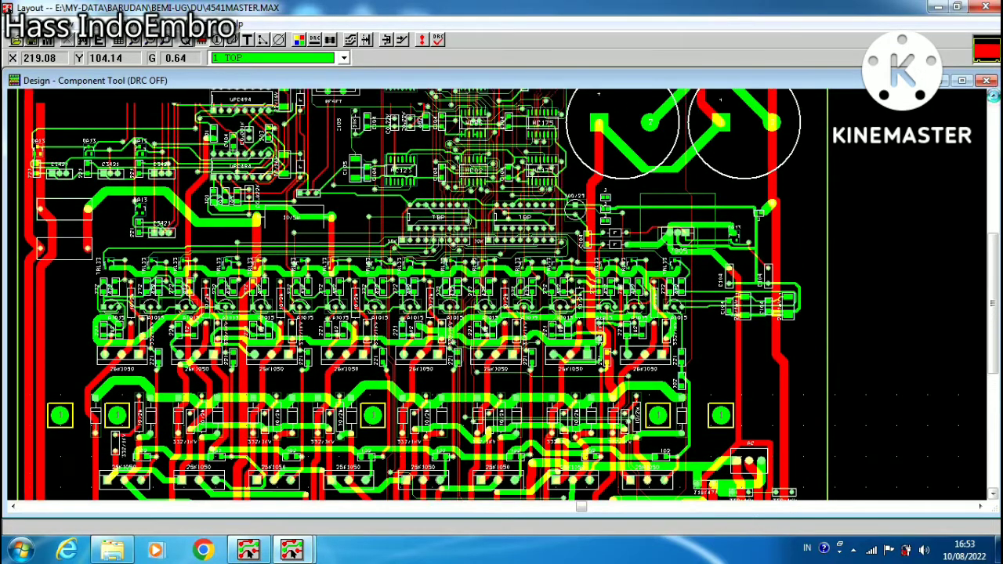
click(993, 95)
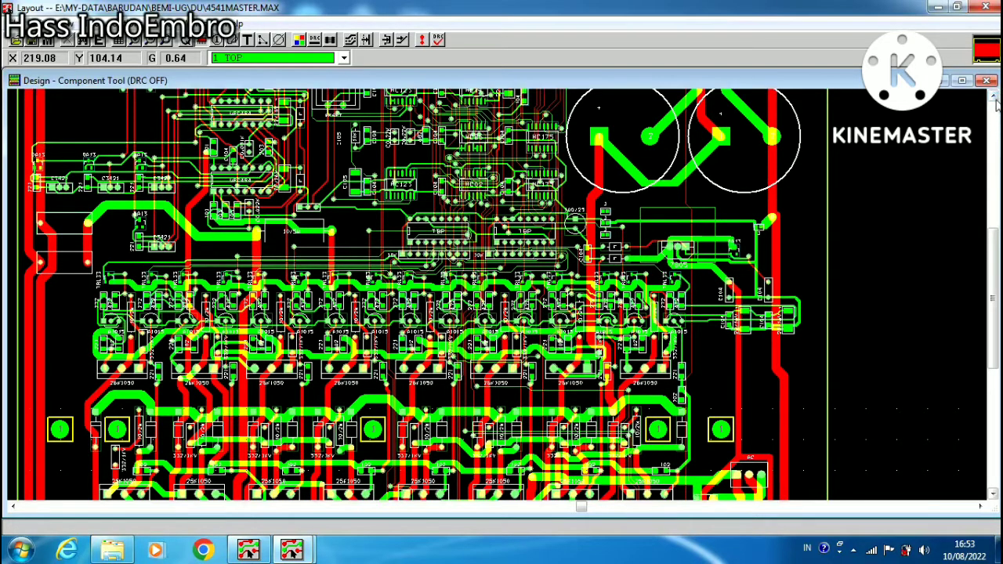
click(993, 95)
click(993, 94)
click(993, 95)
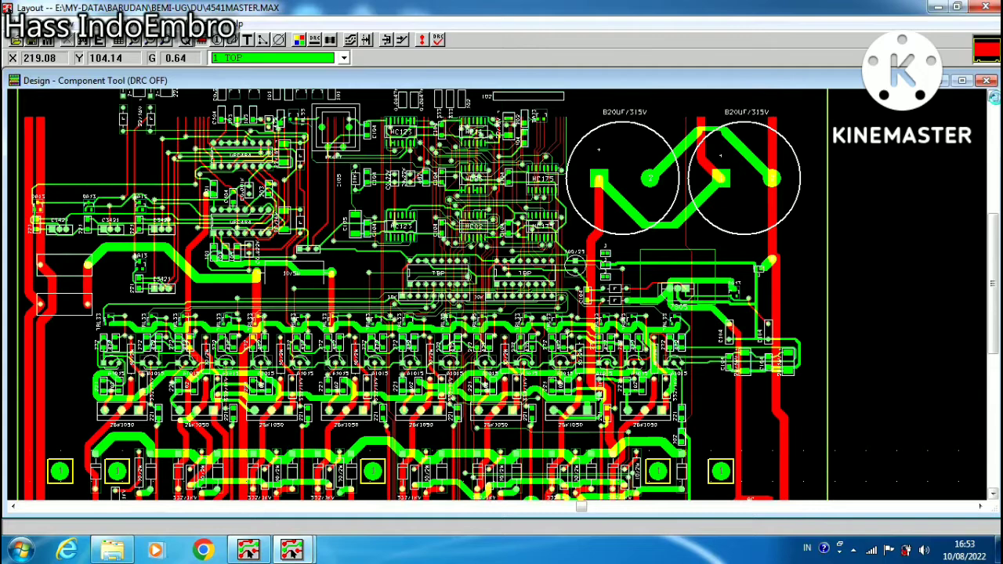
click(993, 95)
click(993, 95)
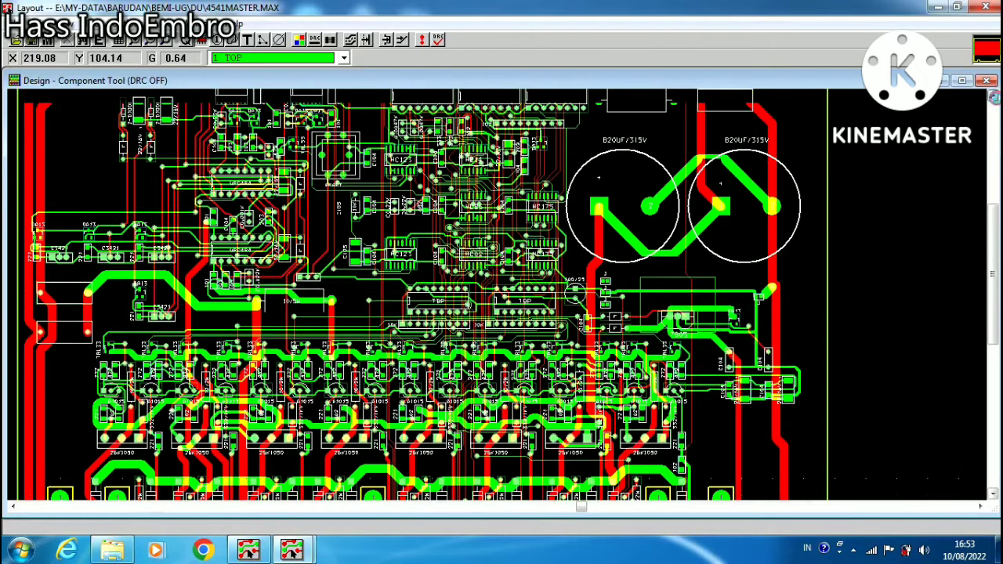
click(993, 95)
click(993, 95)
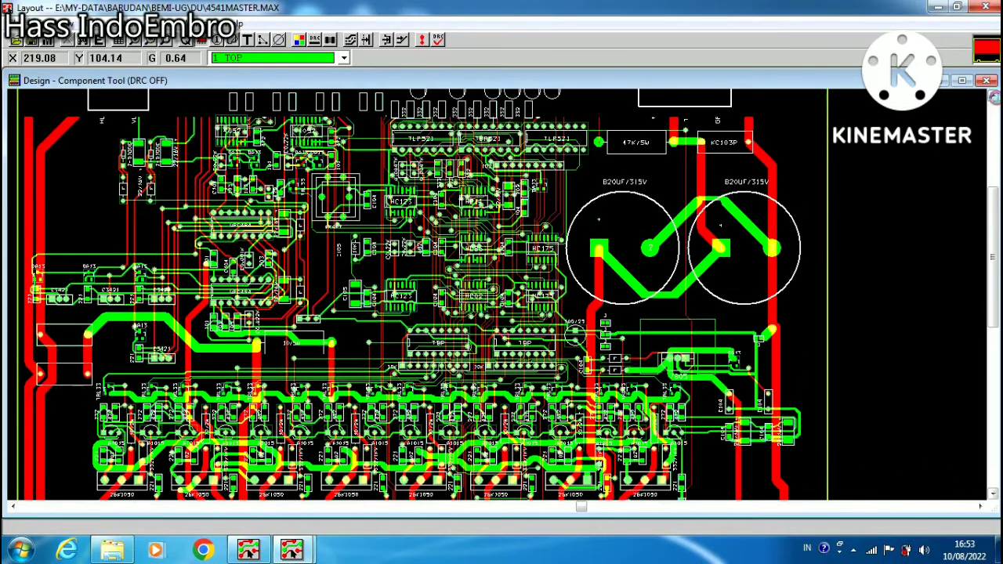
click(993, 95)
click(993, 94)
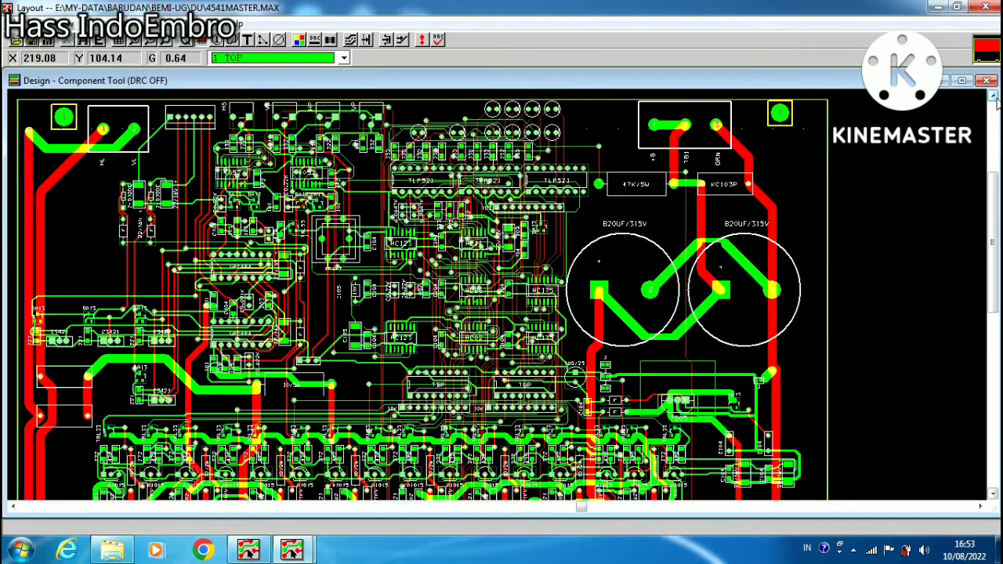
click(993, 95)
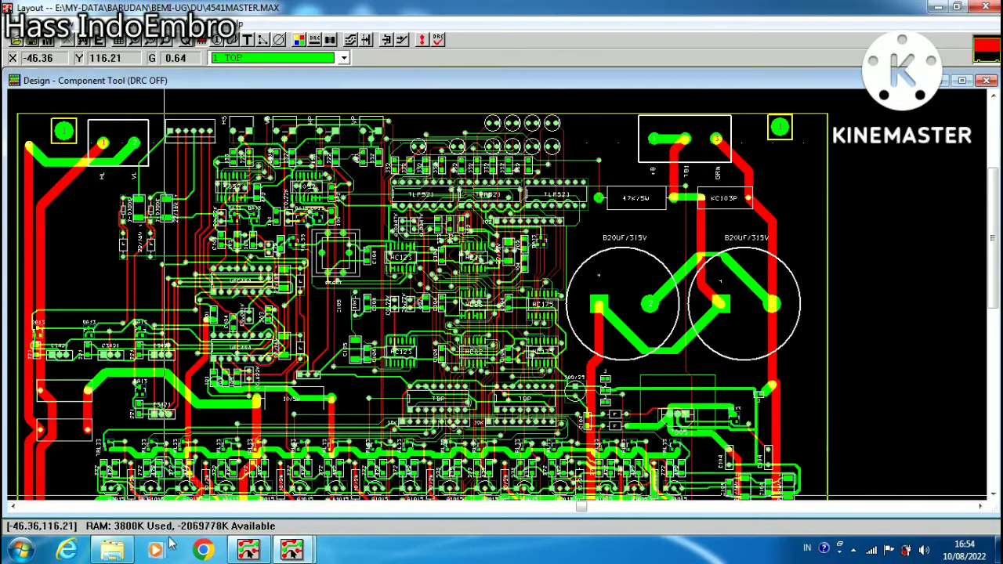
click(160, 39)
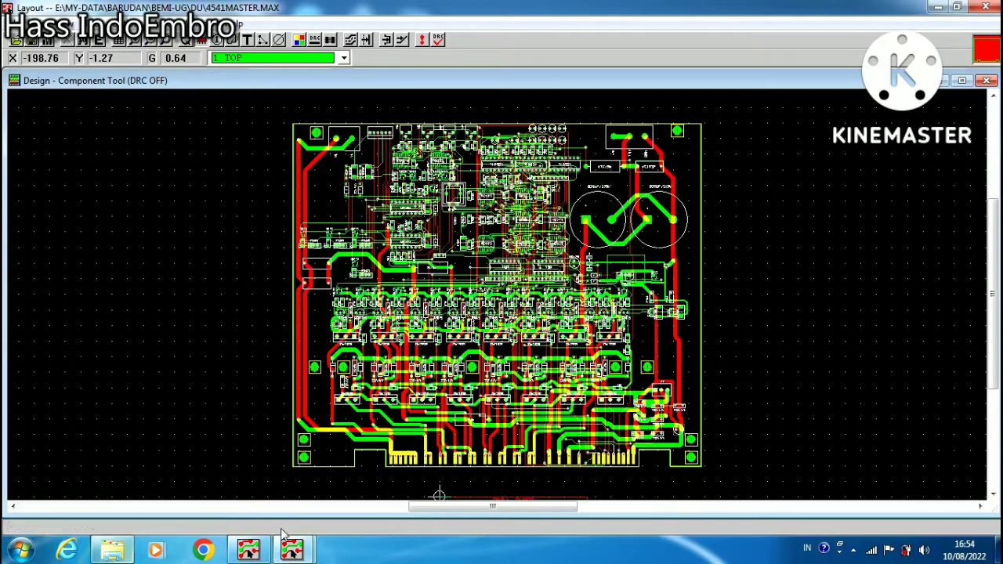
Step: Open the JUMBOC board from the DU folder in Layout and switch to its design window
click(112, 550)
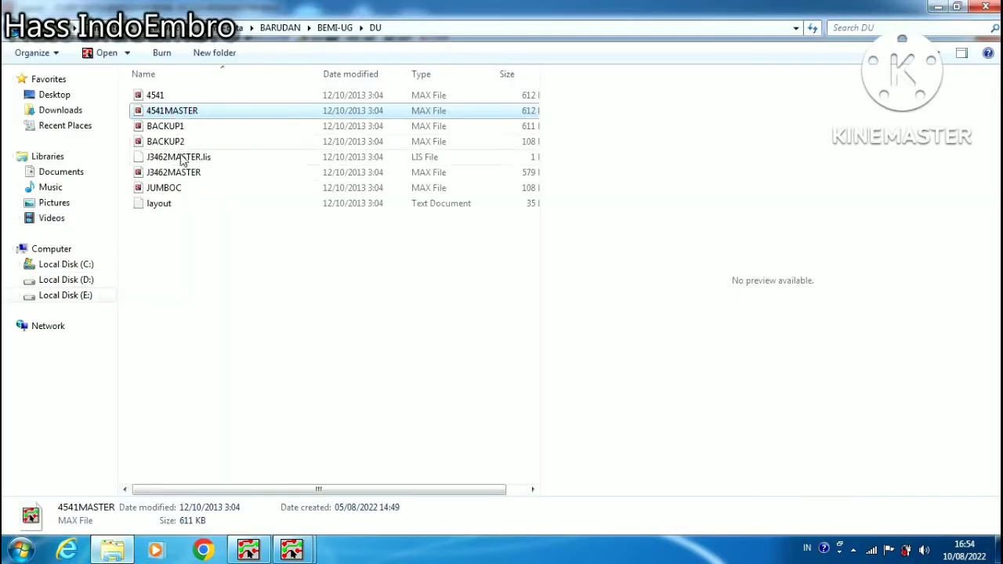
click(178, 188)
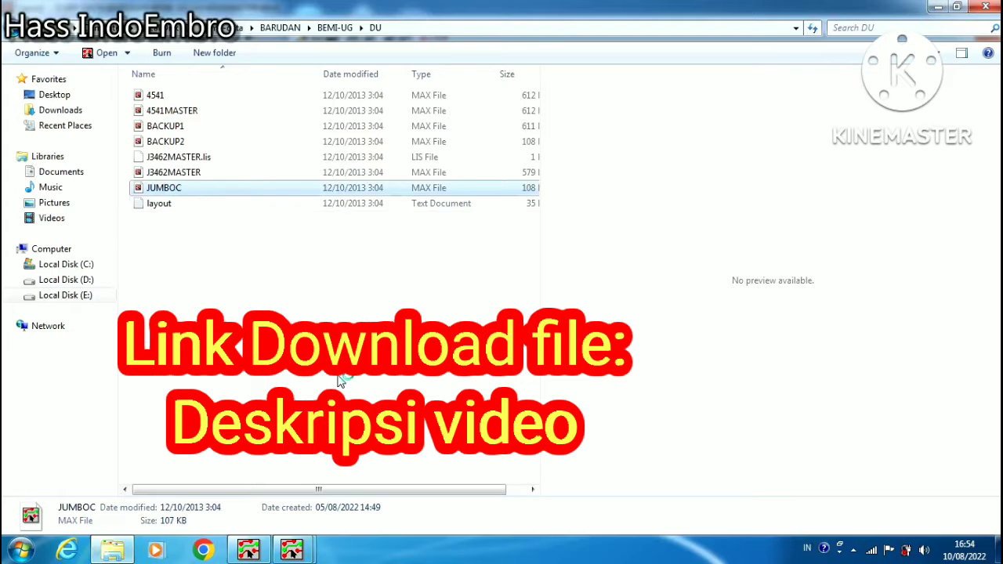
click(300, 555)
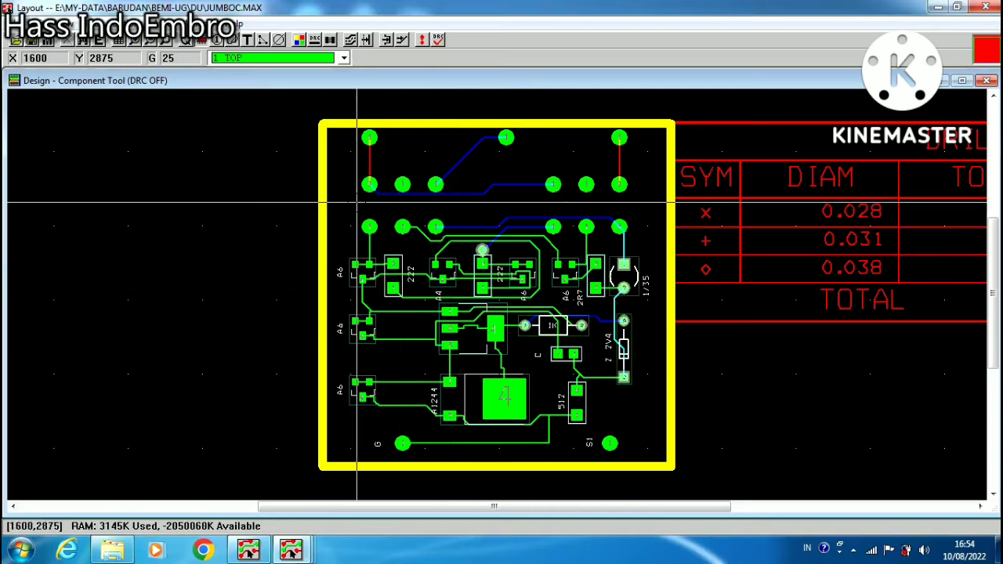
Step: Examine the JUMBOC board up close, including its lower corner near S1 and its components and tracks
click(141, 40)
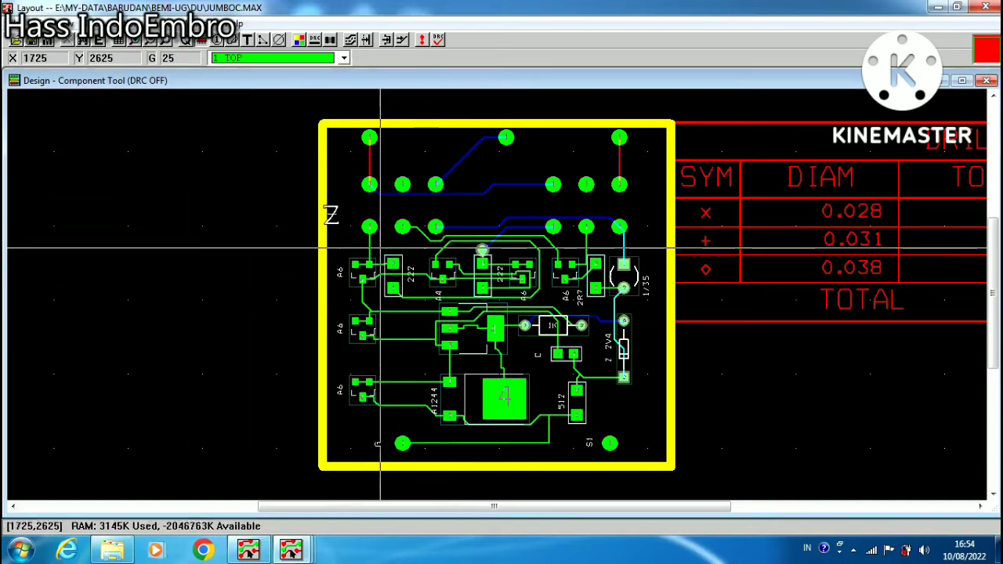
click(699, 498)
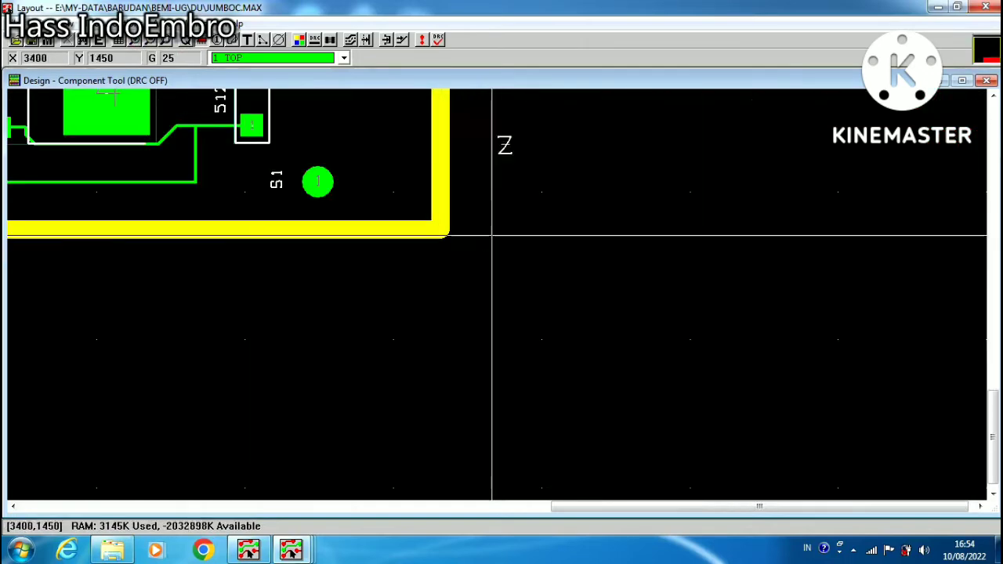
click(149, 39)
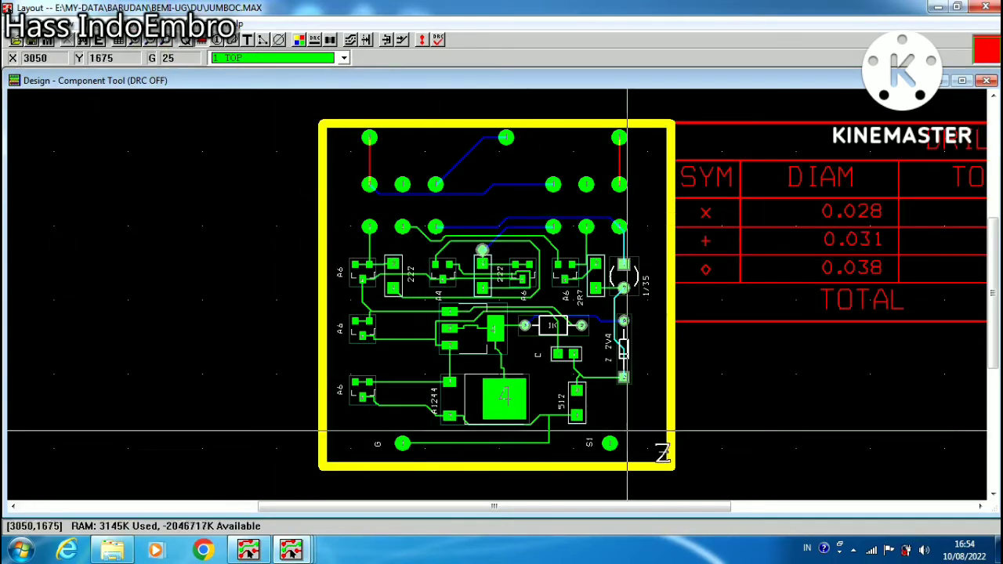
click(696, 454)
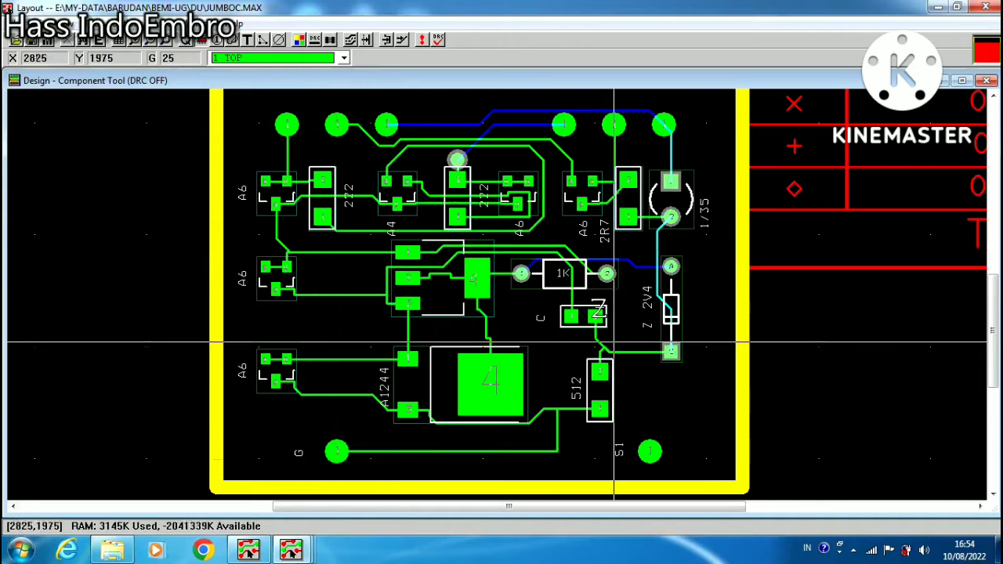
Step: Turn on reconnect mode for the JUMBOC board to hide its tracks and view the whole component placement
click(330, 40)
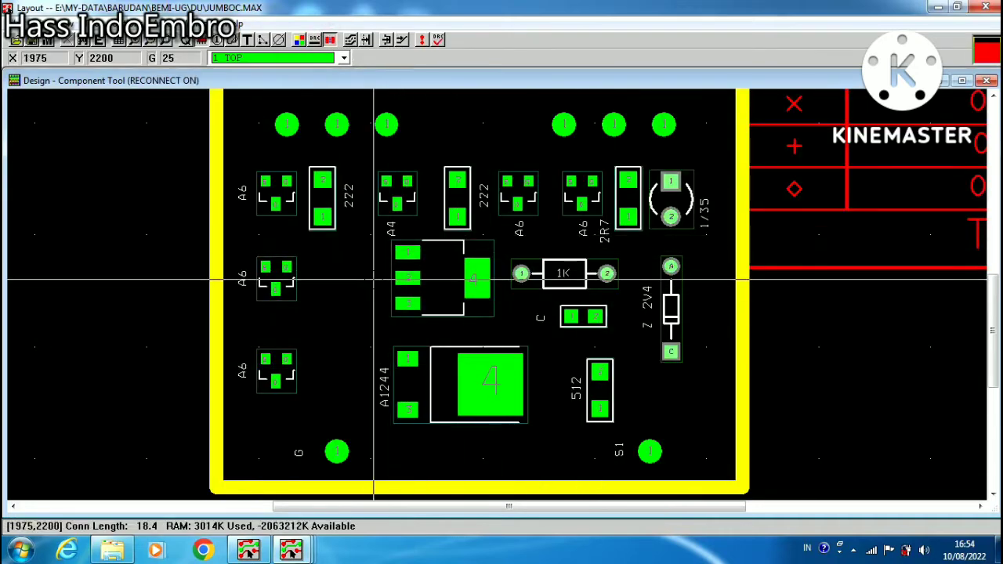
click(182, 39)
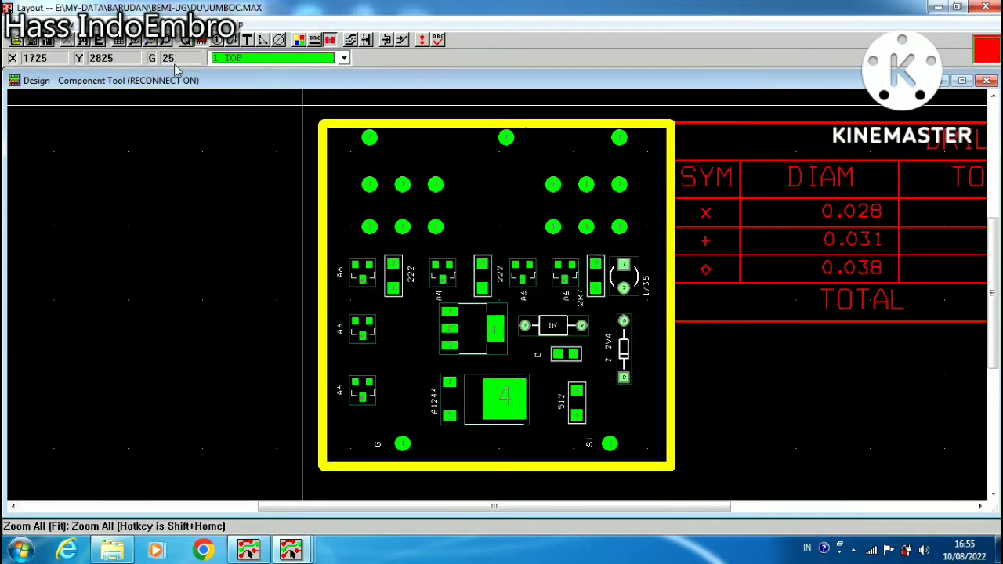
Step: Switch to the file browser, check the contents of the FDR4930 folder, and return to the BEMI-UG folder
click(122, 553)
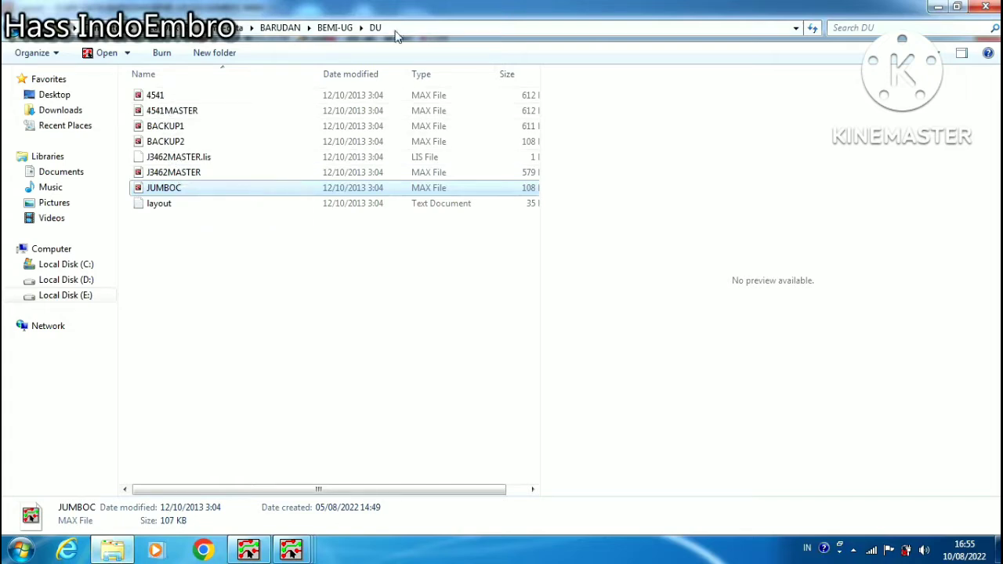
click(336, 28)
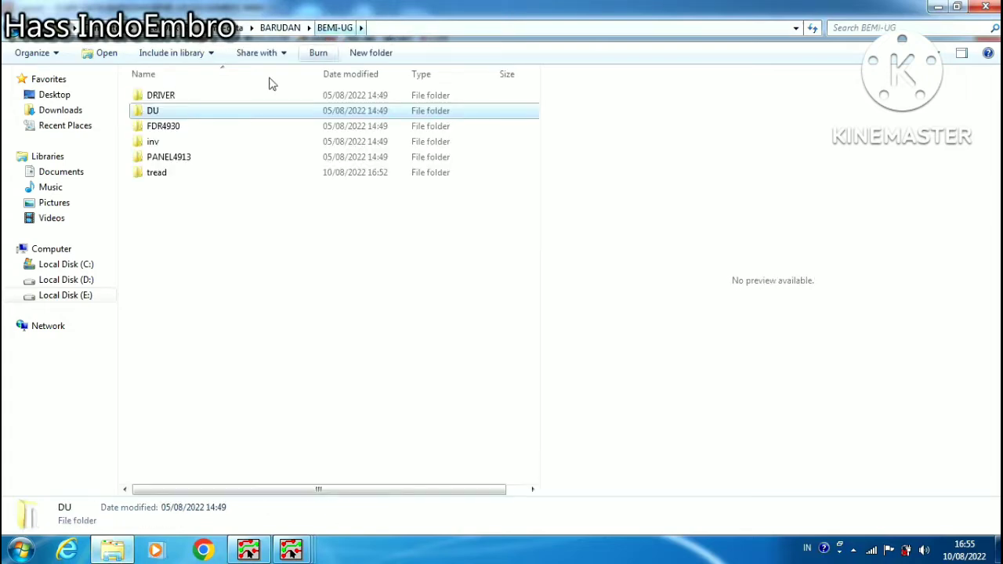
double_click(183, 126)
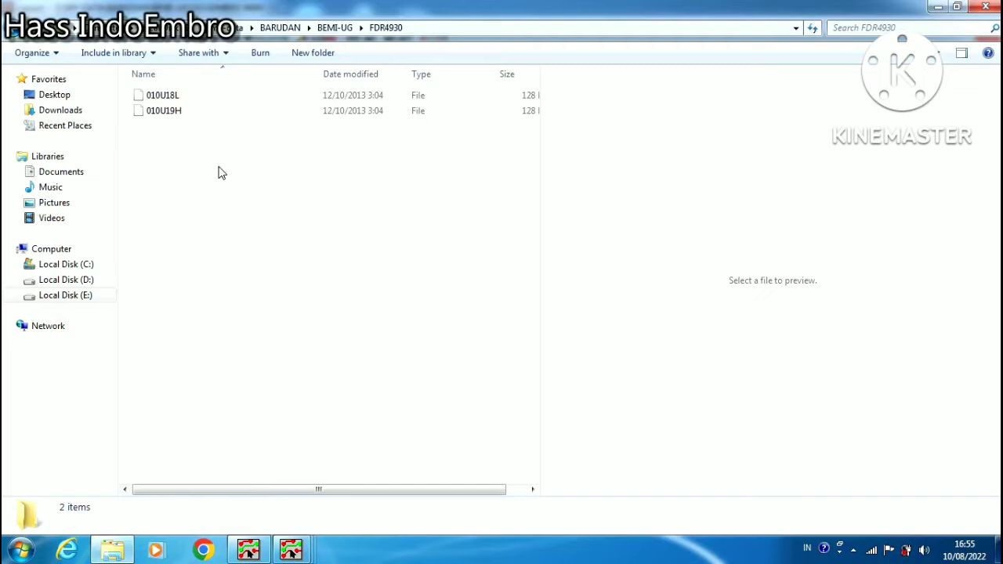
click(335, 29)
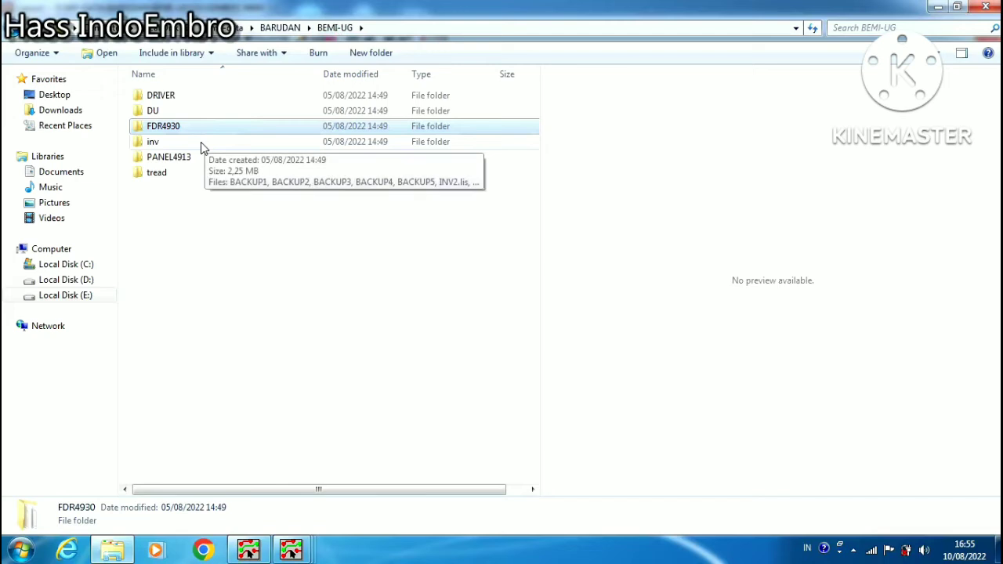
Step: Open the INV2 board from the inv folder in Layout and dismiss the duplicate drill chart warning
double_click(200, 143)
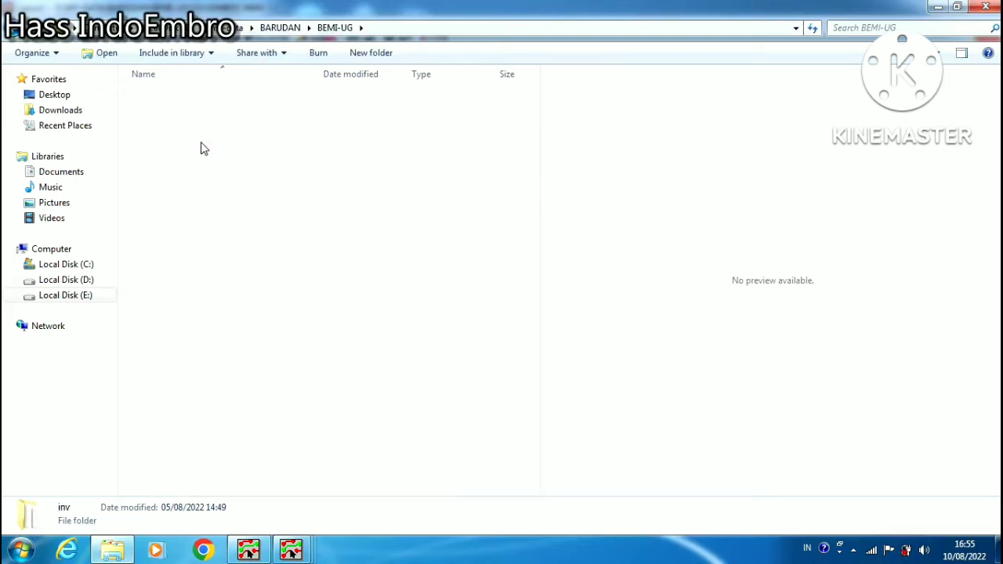
click(160, 190)
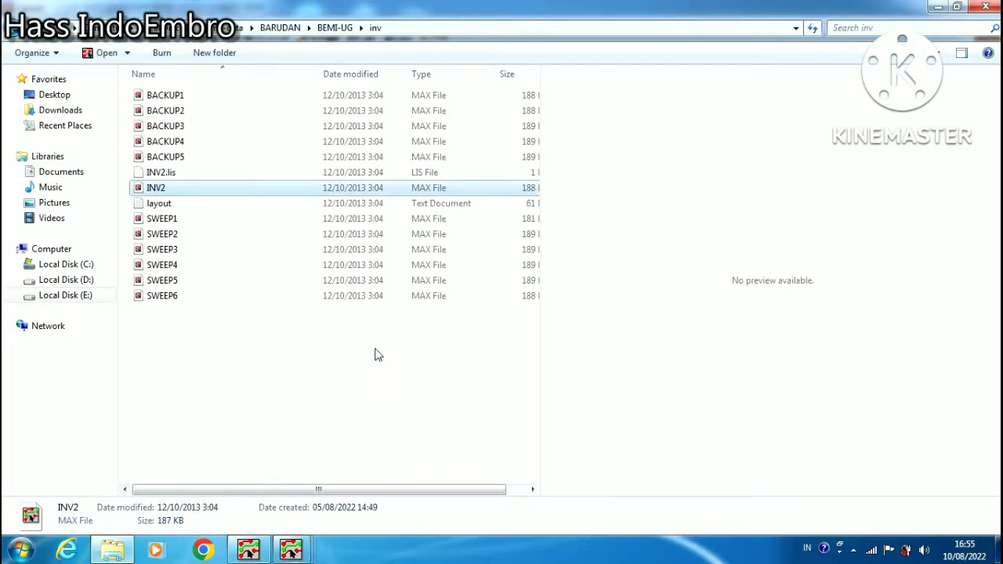
mouse_move(290, 554)
click(687, 485)
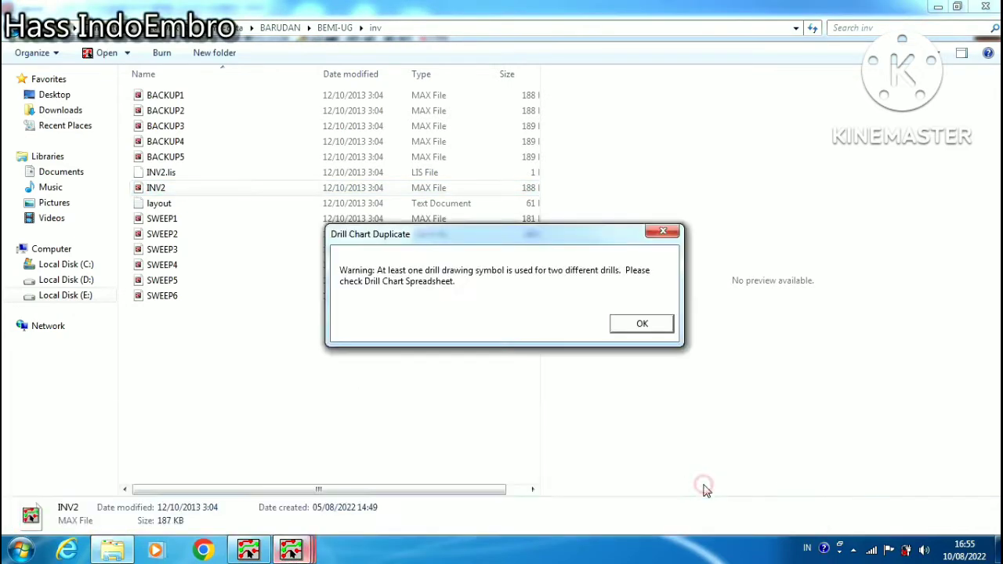
click(657, 328)
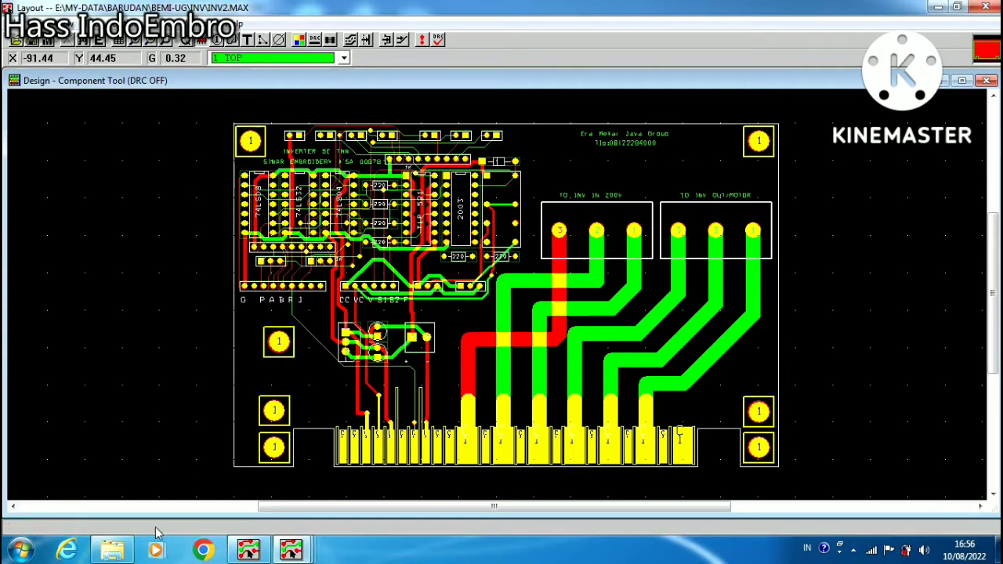
Step: Return to the BEMI-UG folder in the file browser, look into the PANEL4913 folder, and go back
click(112, 551)
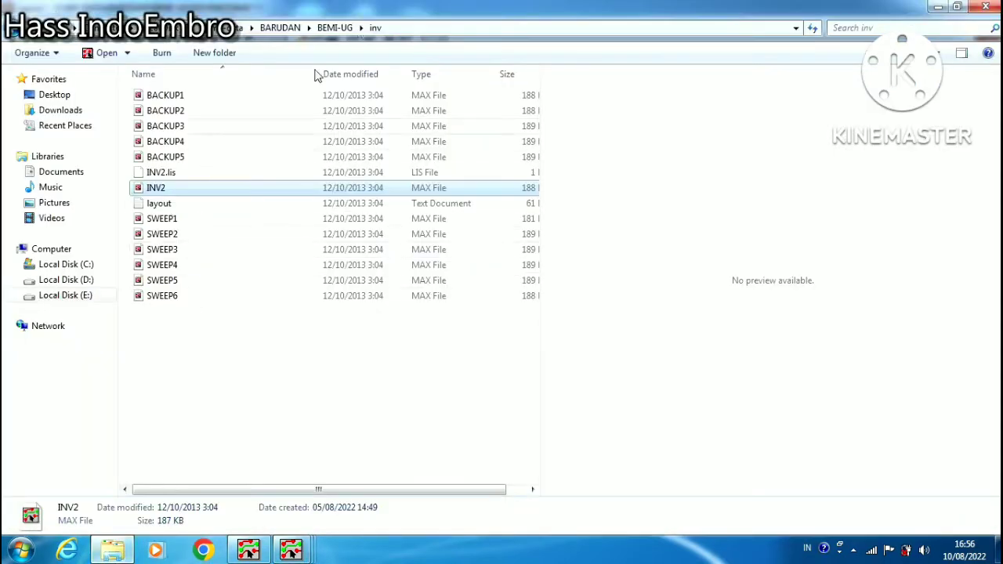
click(333, 28)
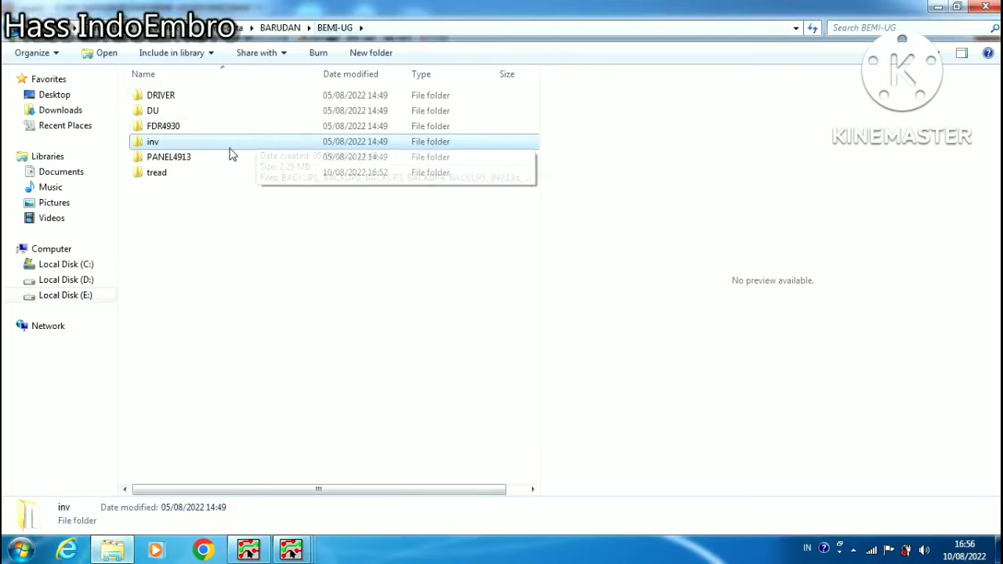
double_click(194, 160)
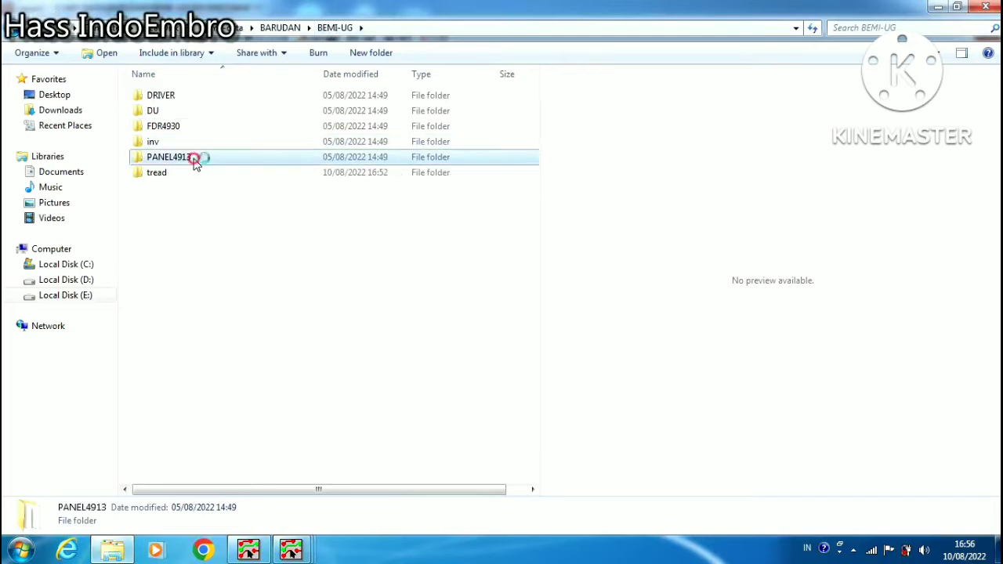
click(16, 28)
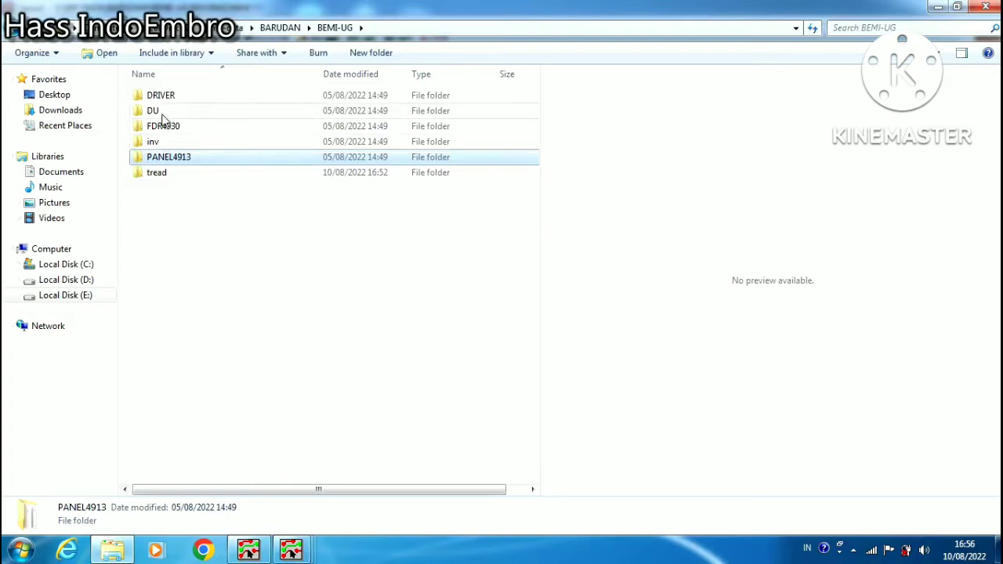
Step: Open the CPU board from the BARUDAN folder's BEMIHX subfolder in Layout and switch to its design window
click(290, 28)
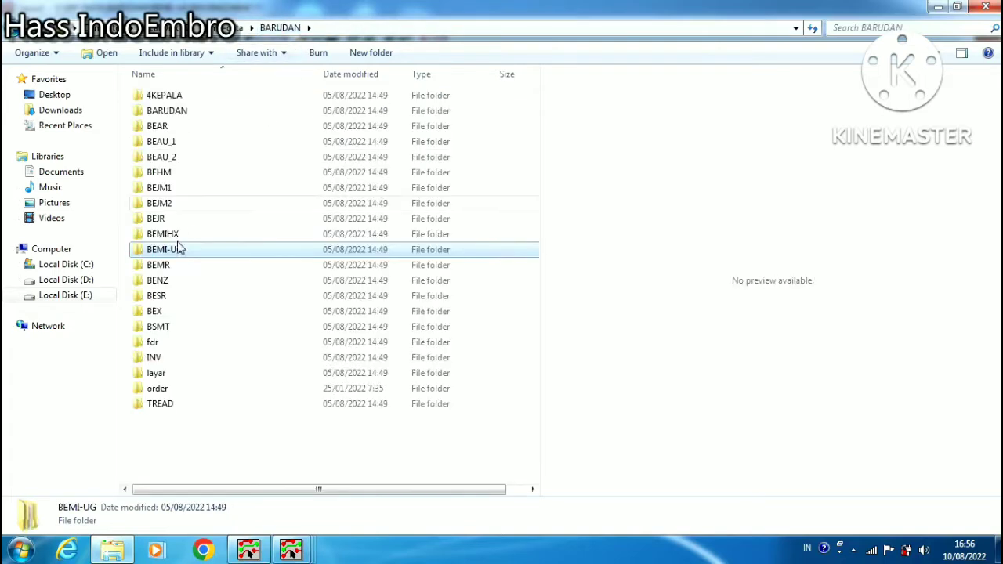
double_click(193, 236)
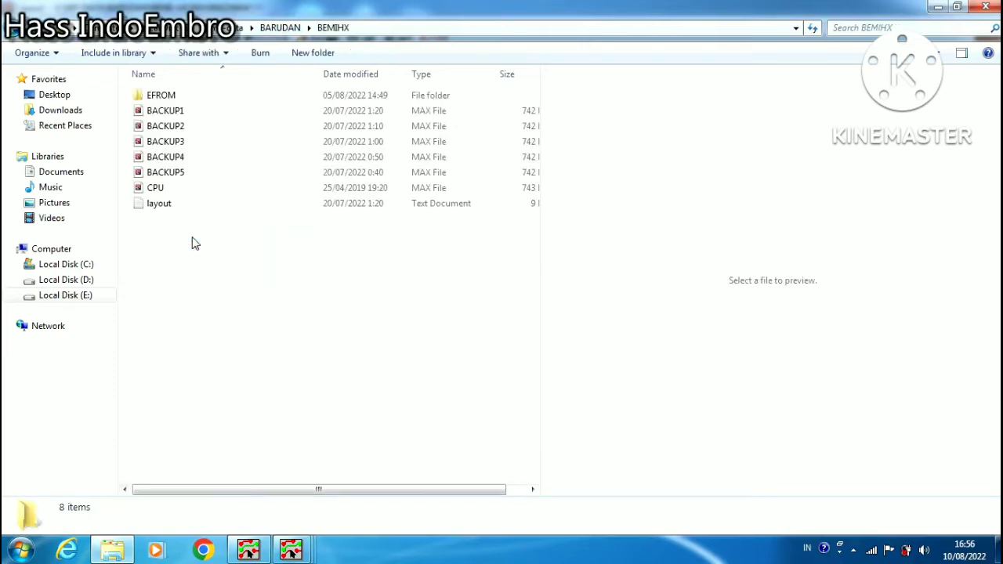
click(176, 191)
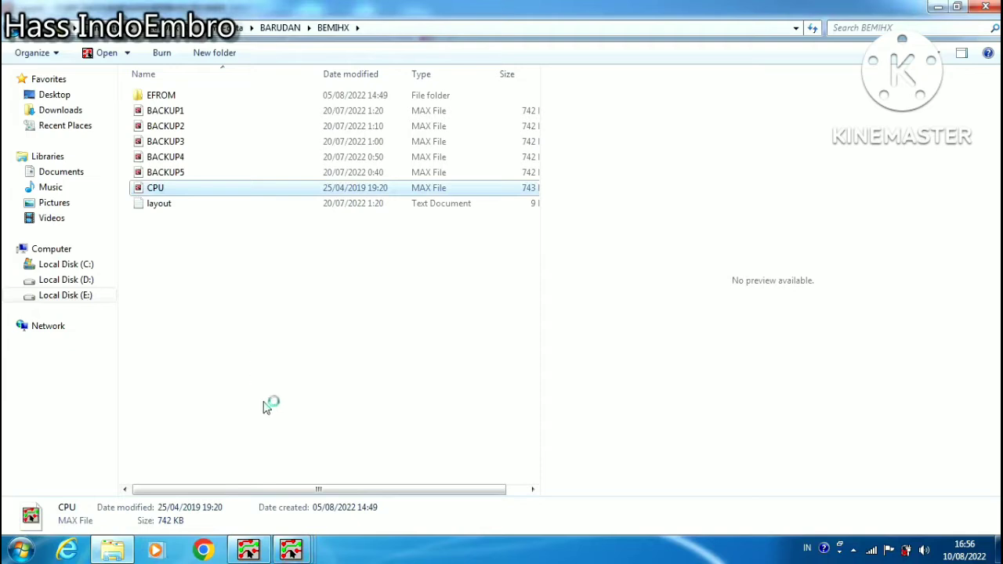
mouse_move(292, 553)
click(712, 480)
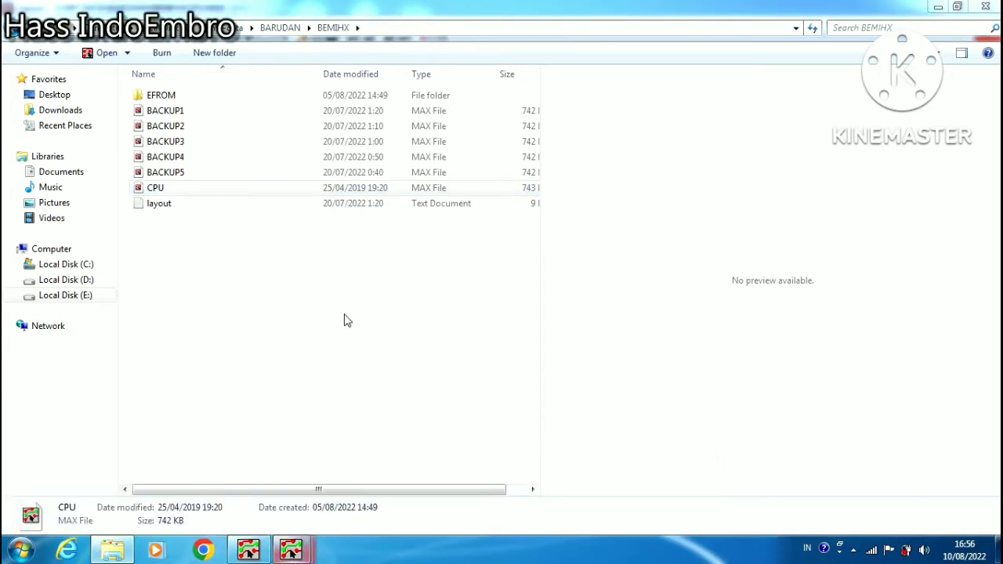
mouse_move(293, 552)
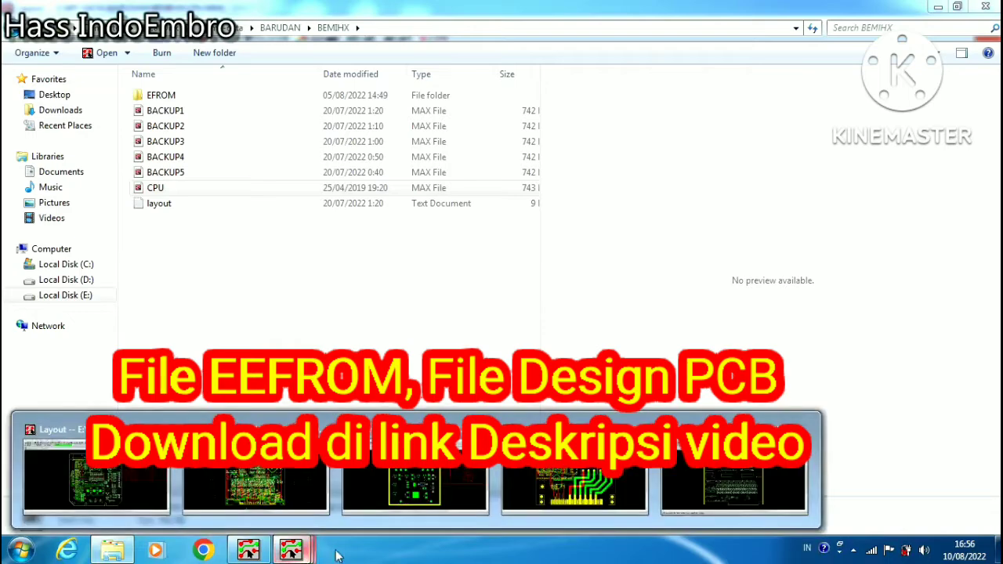
click(737, 473)
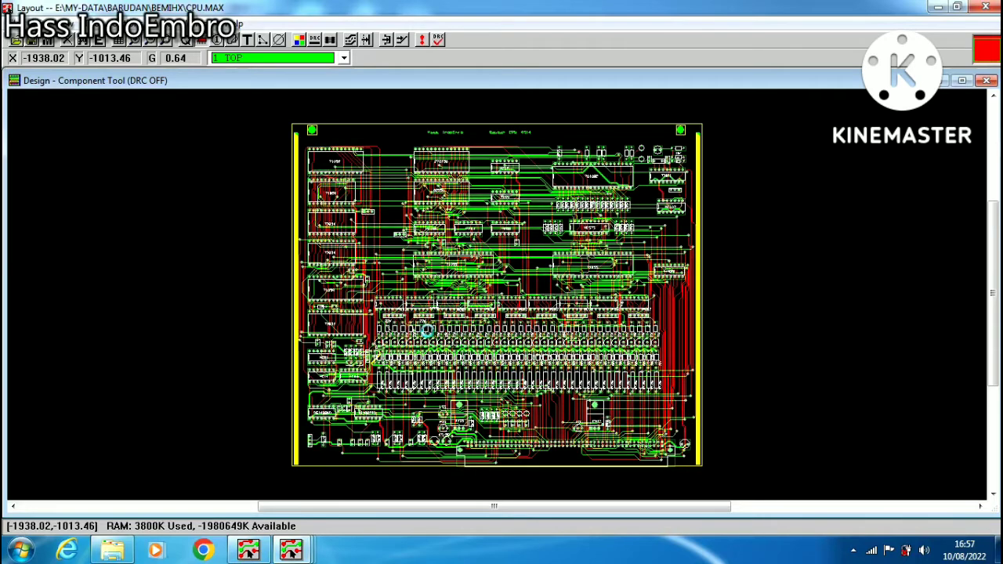
Step: Hide the CPU board's tracks with reconnect mode and inspect the title text along its upper edge, then fit the board
click(330, 40)
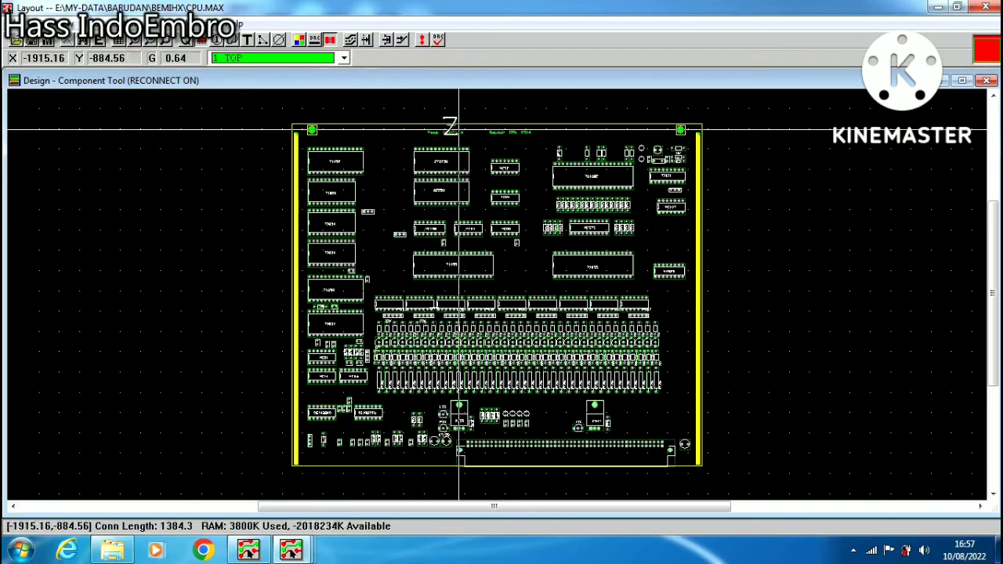
drag(416, 117, 582, 173)
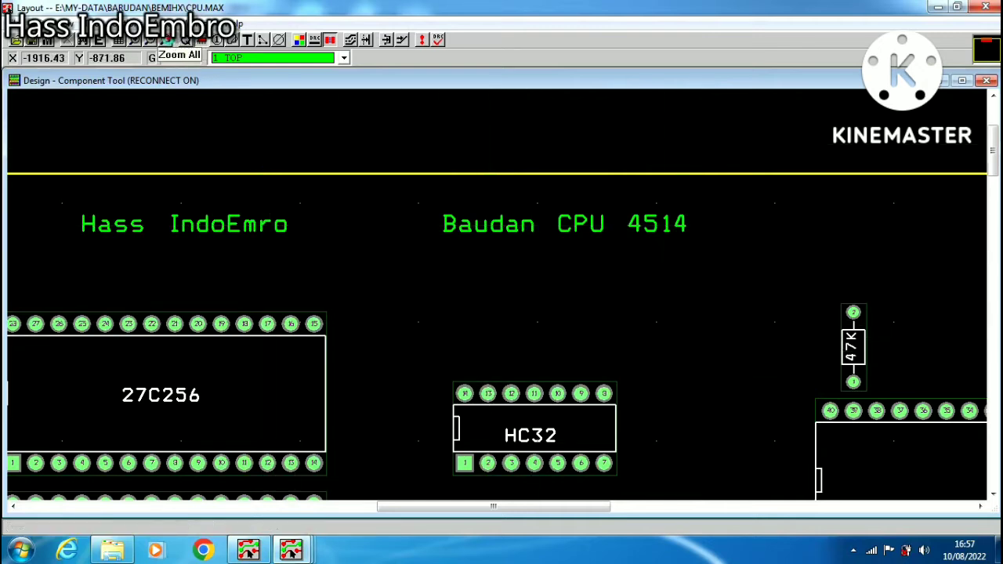
click(167, 41)
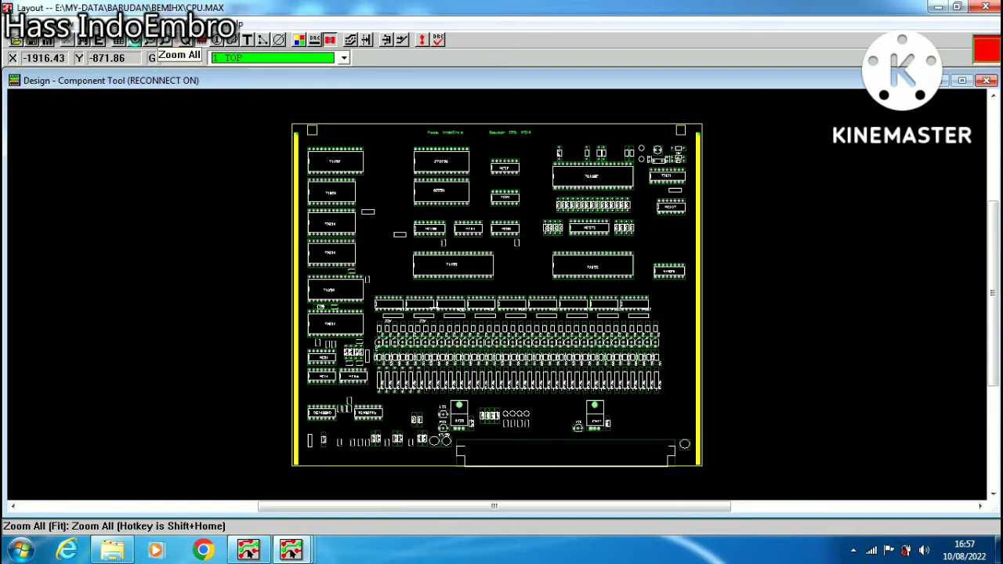
Step: Examine the component placement in the CPU board's lower part up close, from the edge connector to the 47/2W resistor row
click(133, 40)
click(626, 413)
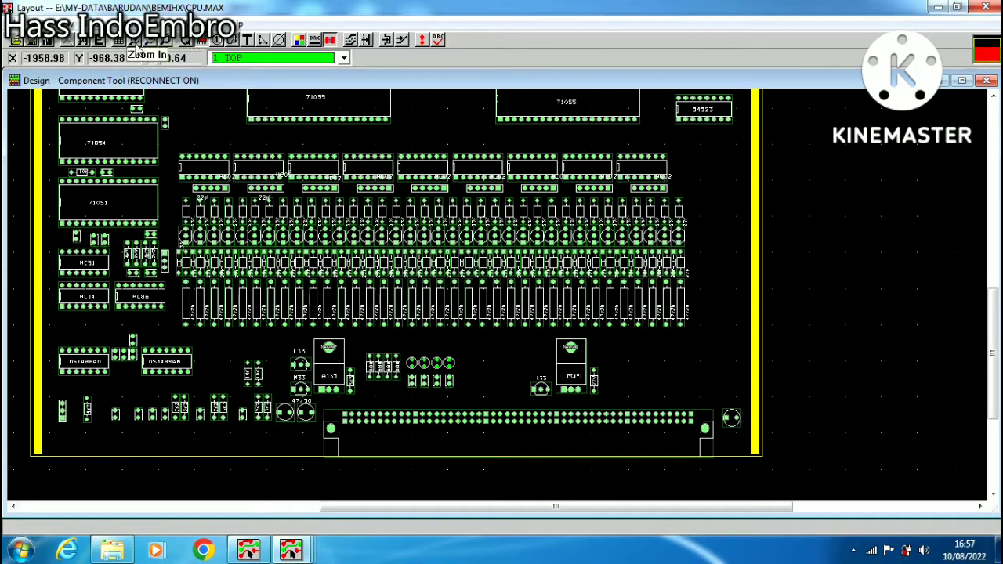
click(134, 41)
click(762, 327)
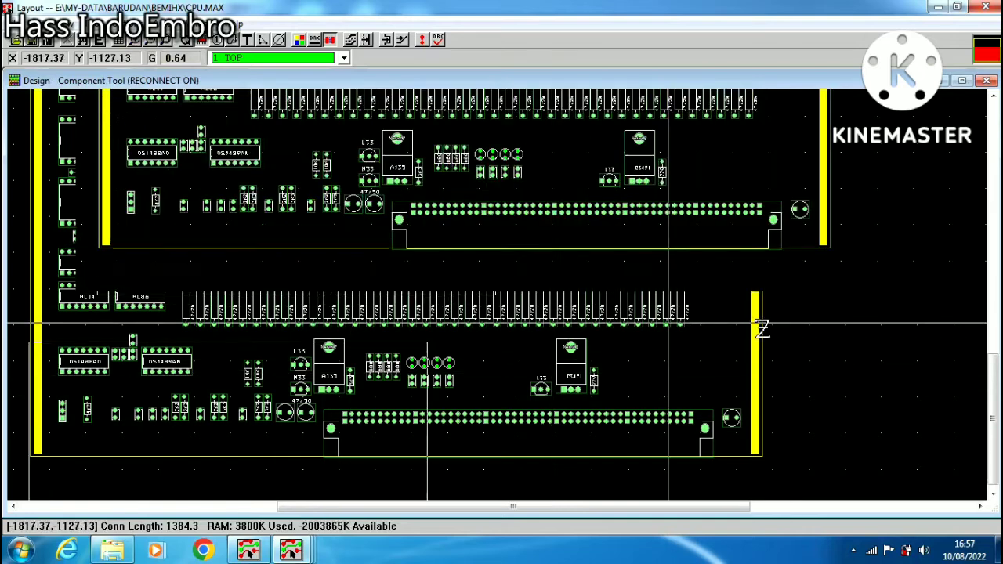
click(890, 363)
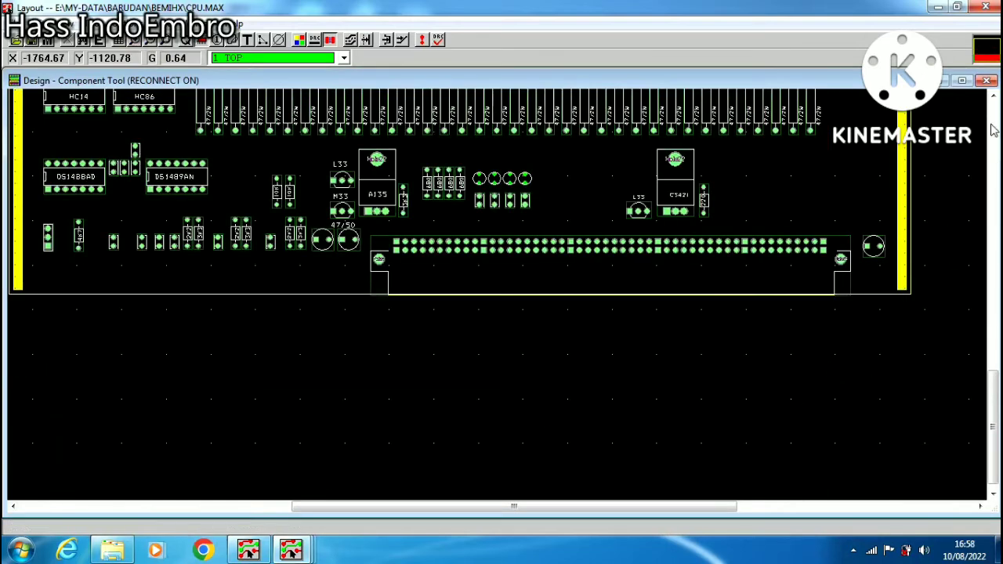
click(993, 95)
click(993, 95)
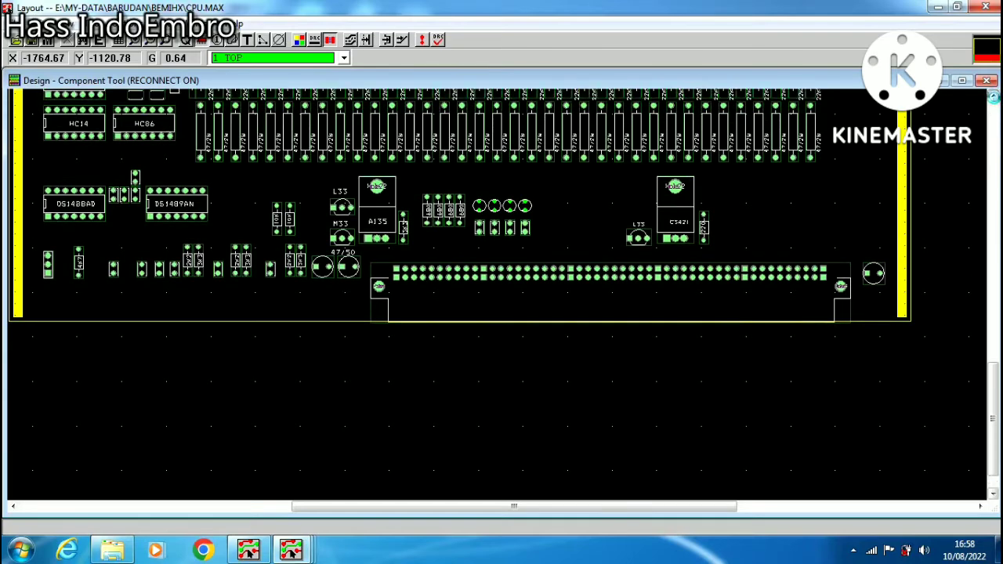
click(993, 95)
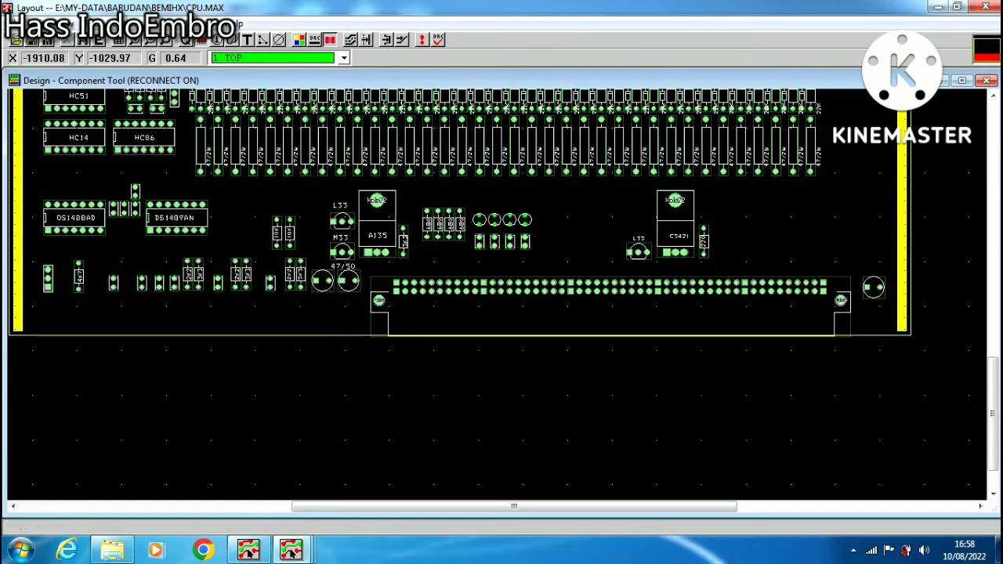
Step: Move the 47/2W value labels of the long resistor row onto their resistor bodies with the Text tool
click(249, 41)
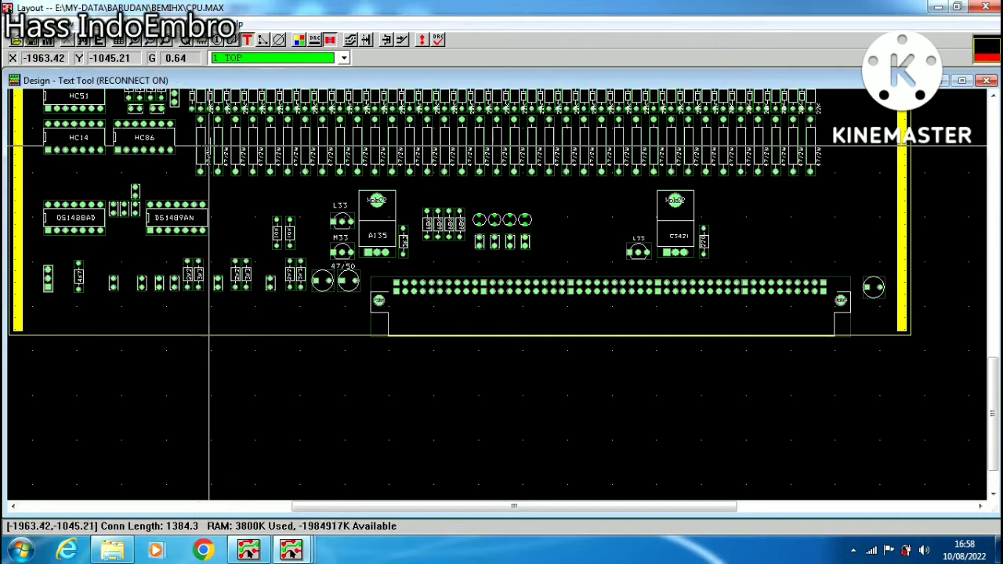
click(837, 193)
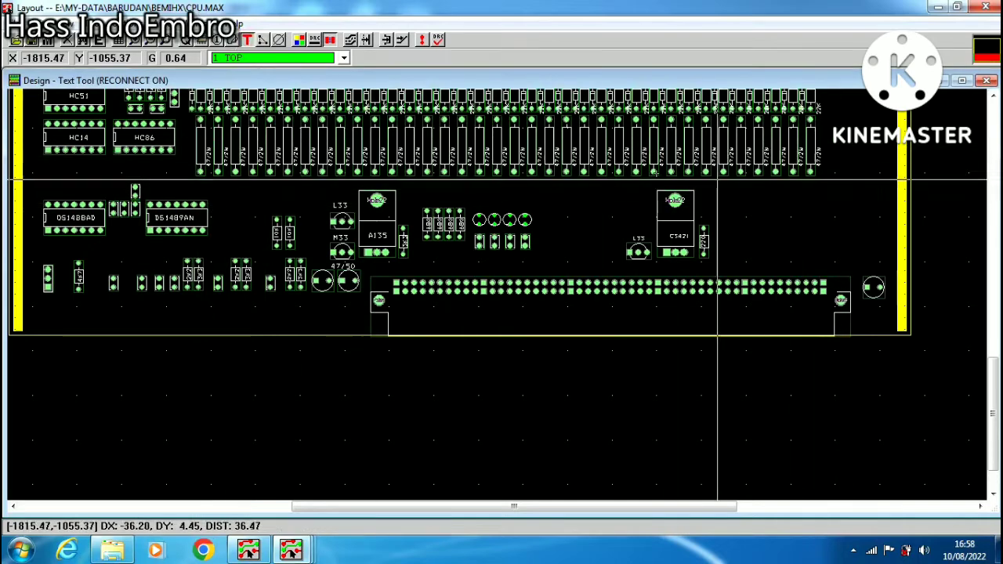
click(486, 159)
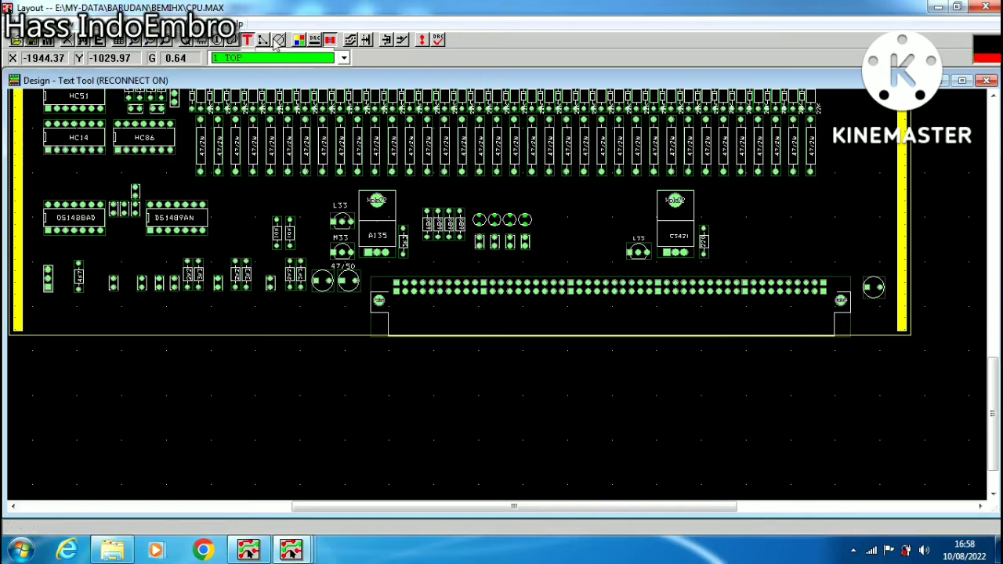
Step: Turn off reconnect mode to show the CPU board's tracks and examine them from the lower connector to the upper edge
click(330, 39)
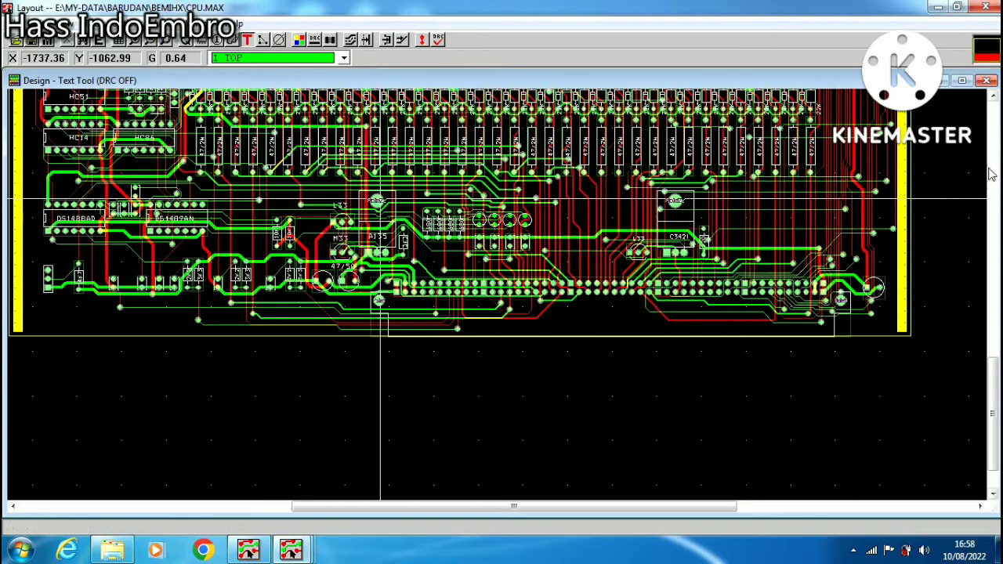
click(994, 133)
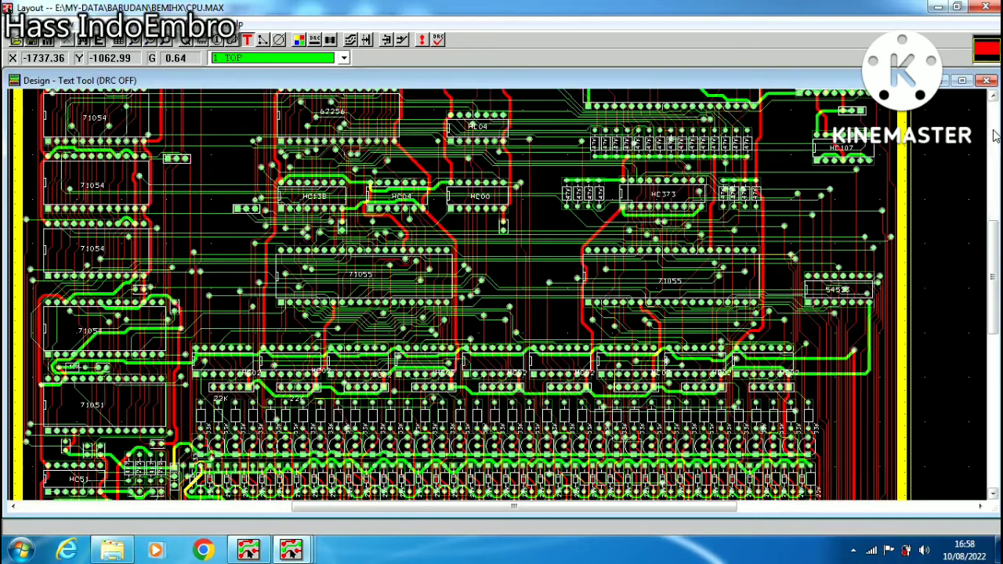
click(993, 135)
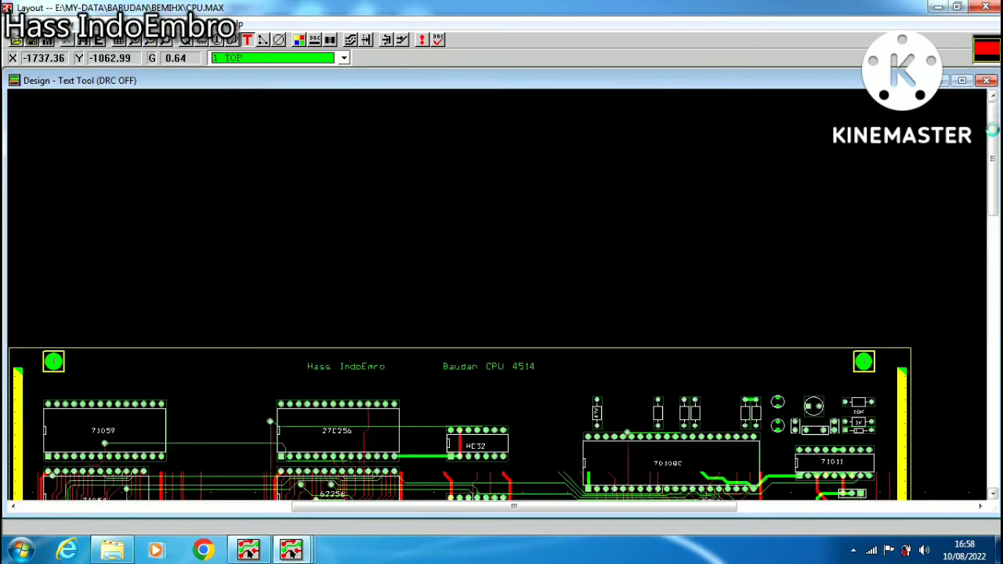
click(993, 495)
click(994, 495)
click(994, 496)
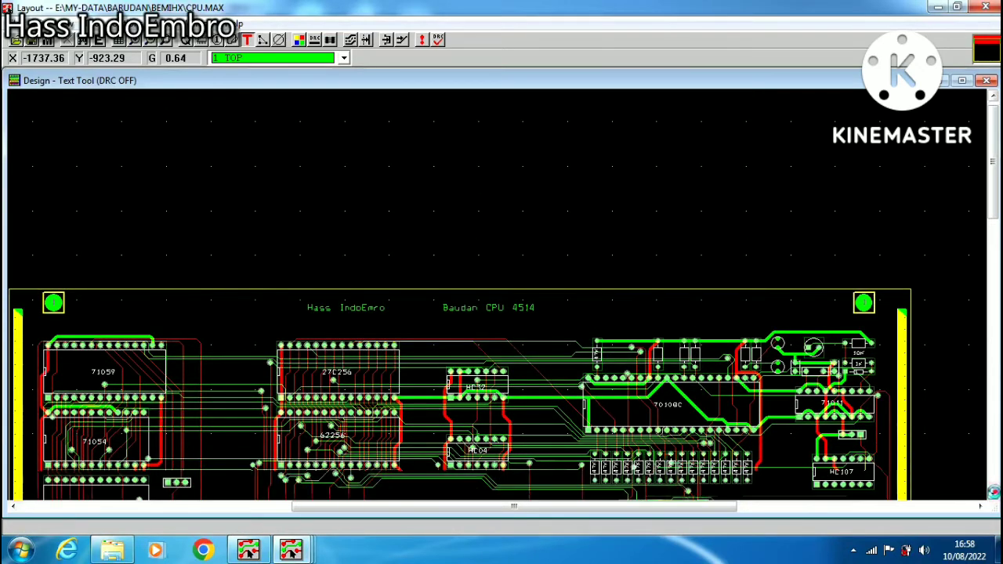
Step: Examine the CPU board's tracks downward from its upper edge, then fit the whole board in view
click(993, 496)
click(994, 496)
click(994, 496)
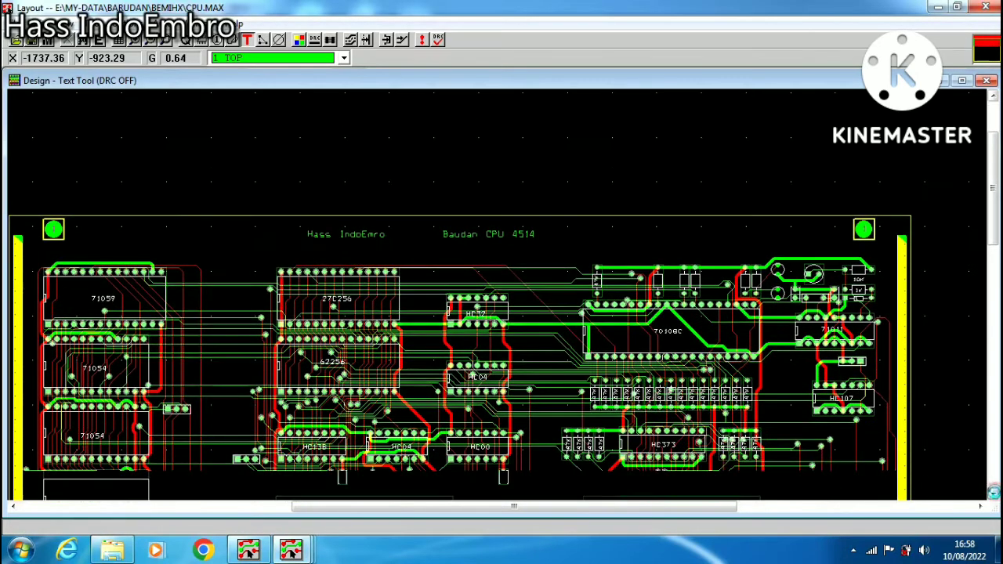
click(994, 495)
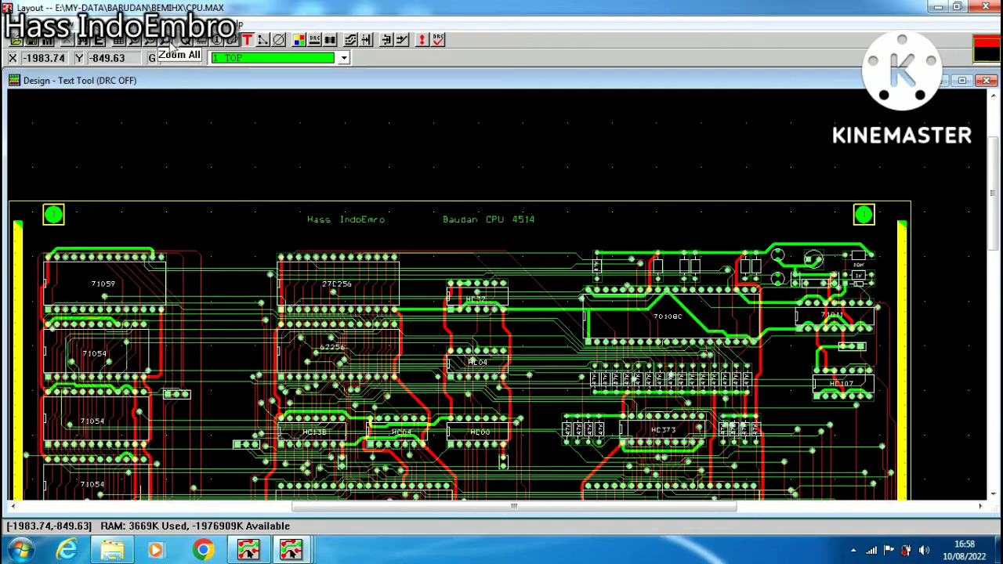
click(170, 45)
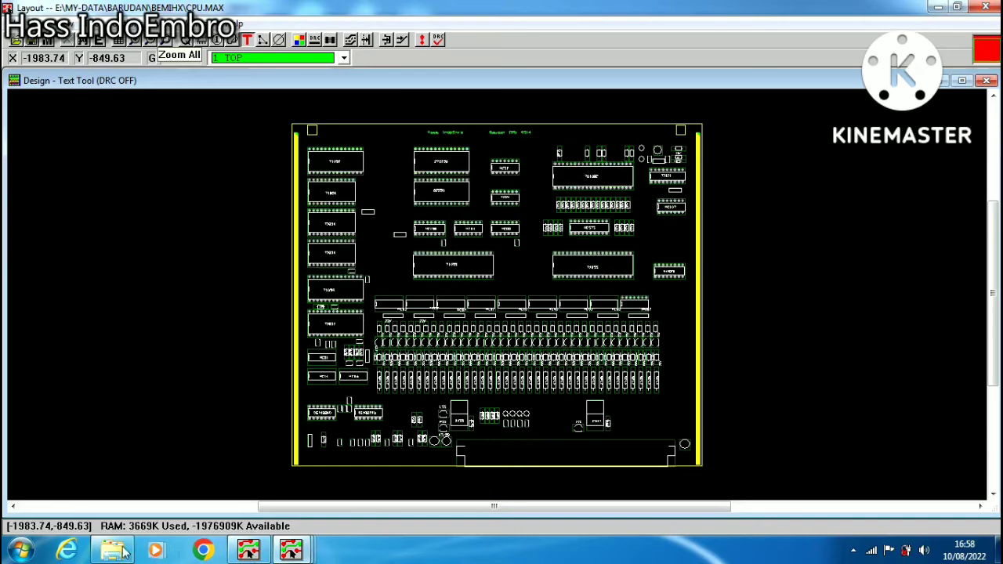
Step: Switch to the BEMIHX folder in Windows Explorer and inspect the contents of EFROM's UADV and PANEL subfolders
mouse_move(112, 553)
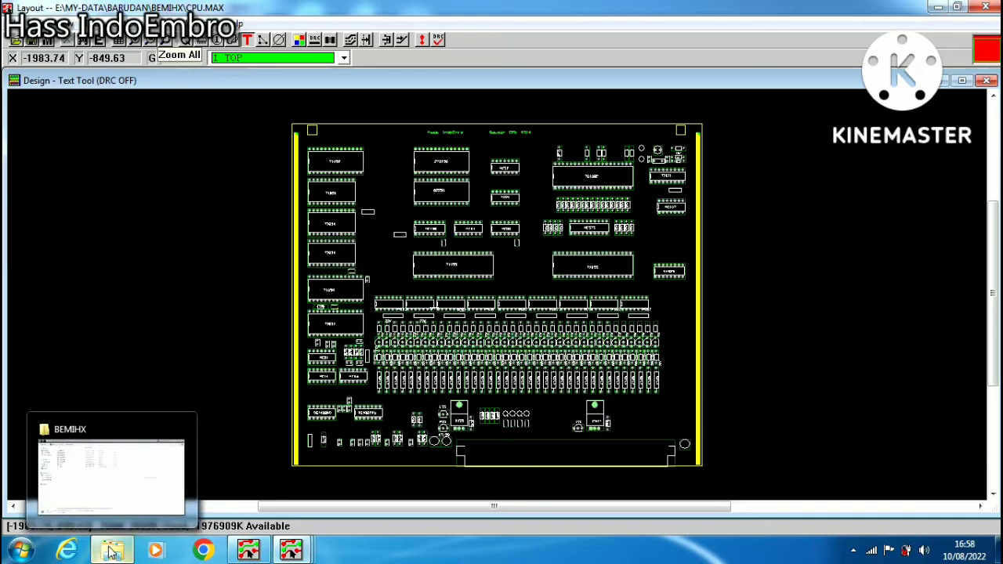
click(112, 553)
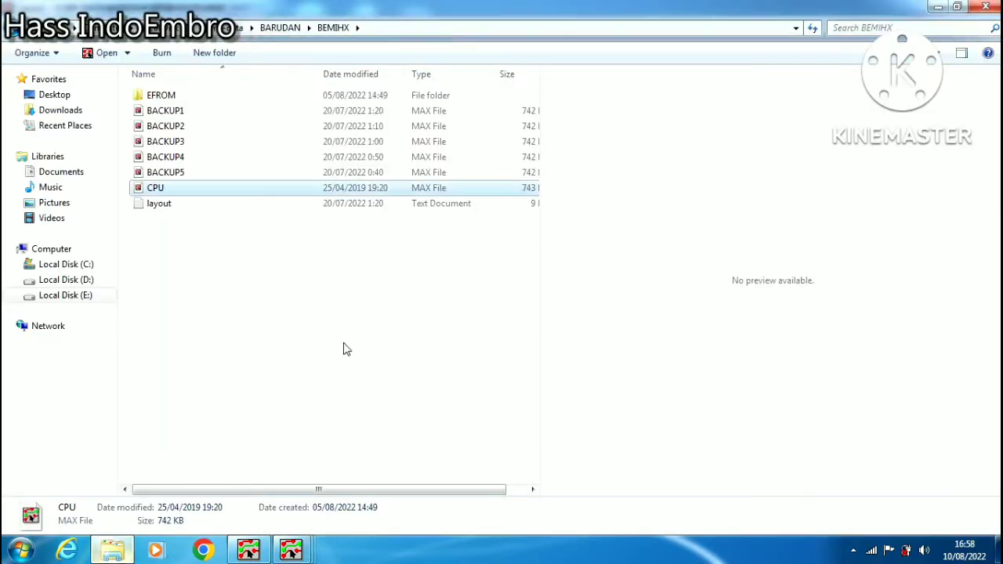
double_click(188, 95)
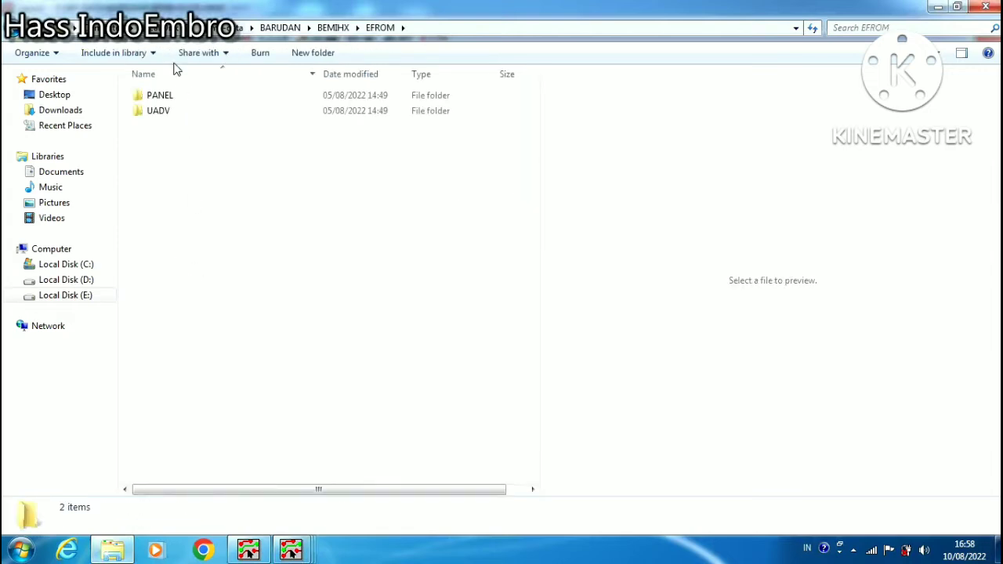
double_click(171, 111)
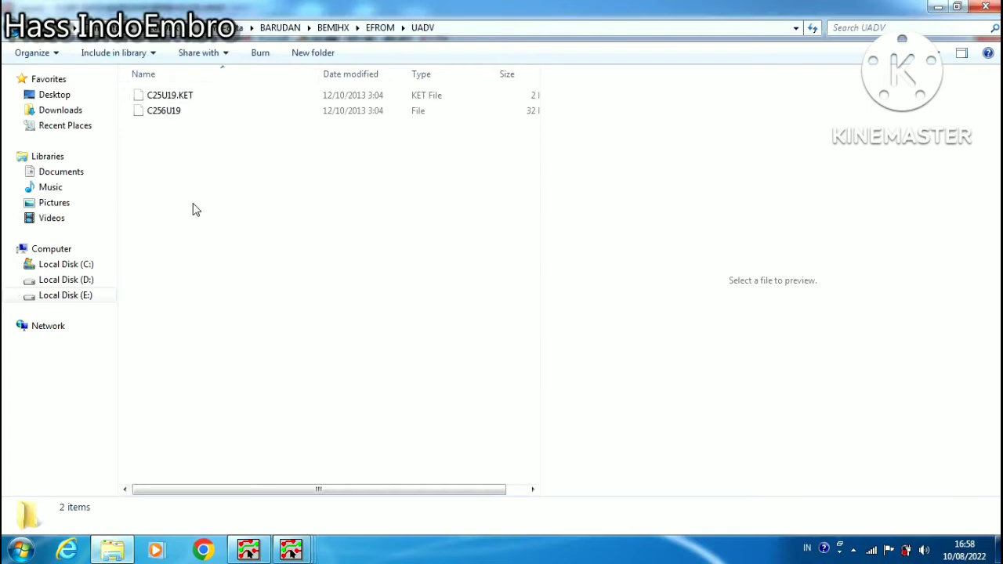
click(377, 28)
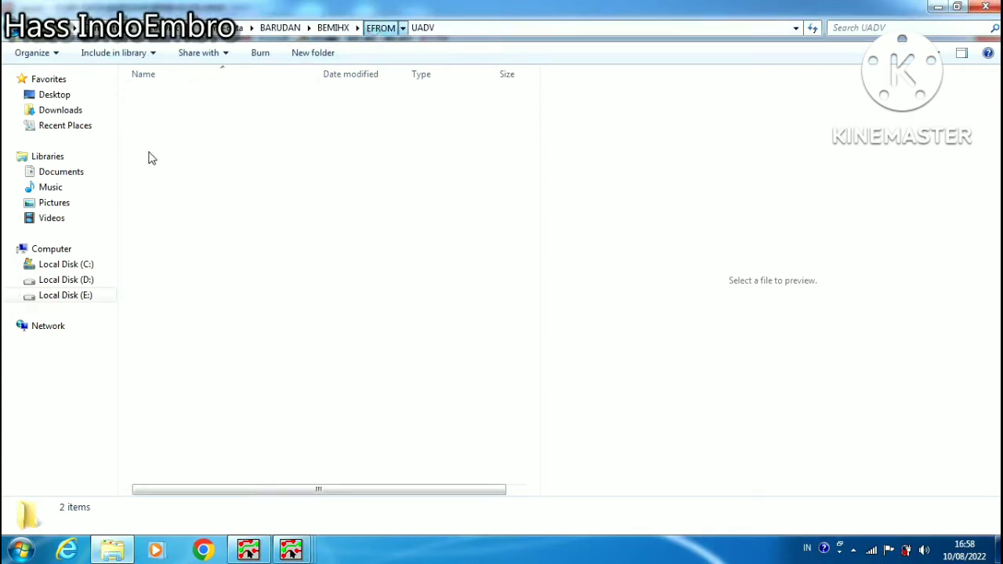
click(161, 95)
double_click(161, 96)
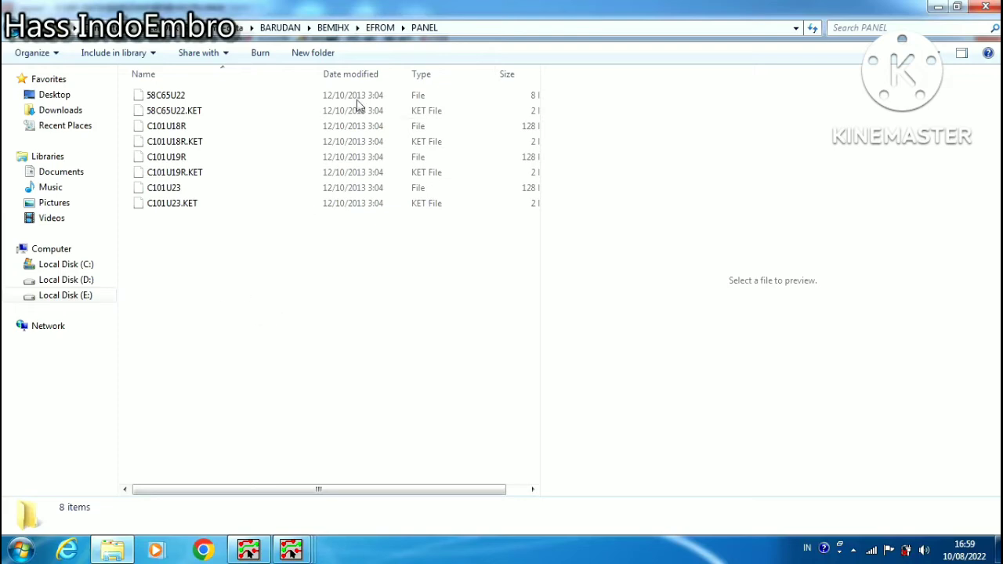
Step: Return to the BEMIHX folder and delete its layout text document
click(333, 28)
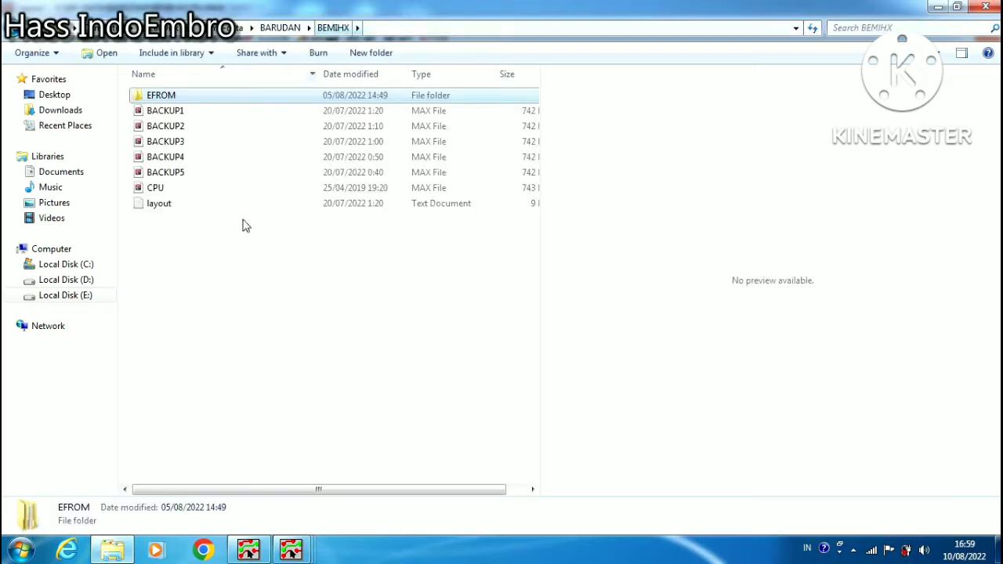
click(145, 205)
right_click(146, 206)
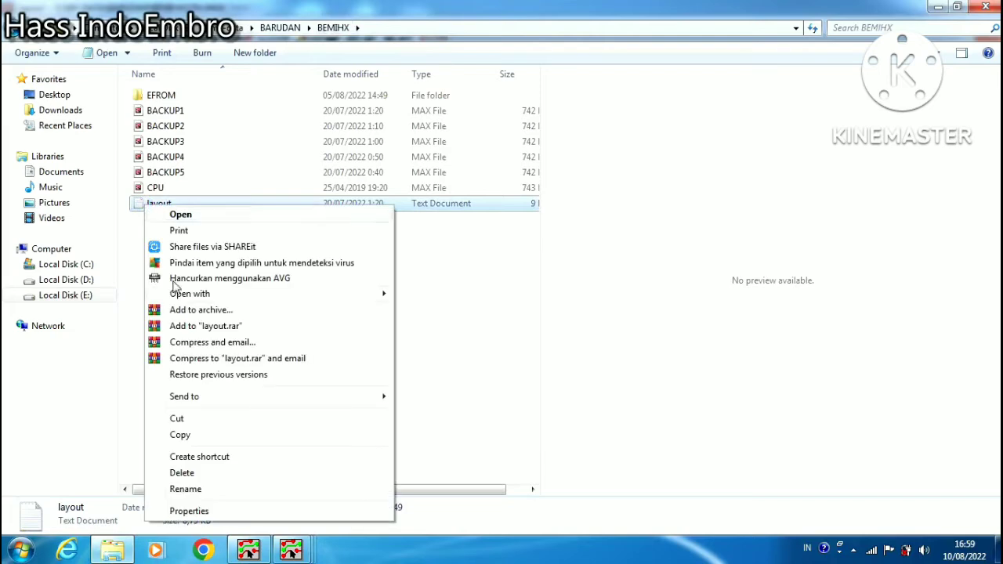
click(192, 476)
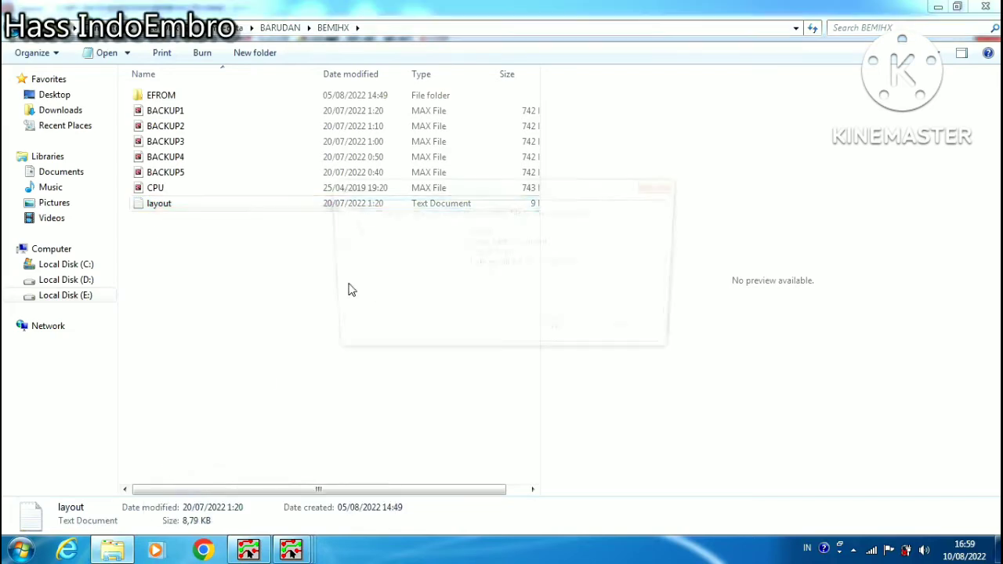
click(566, 335)
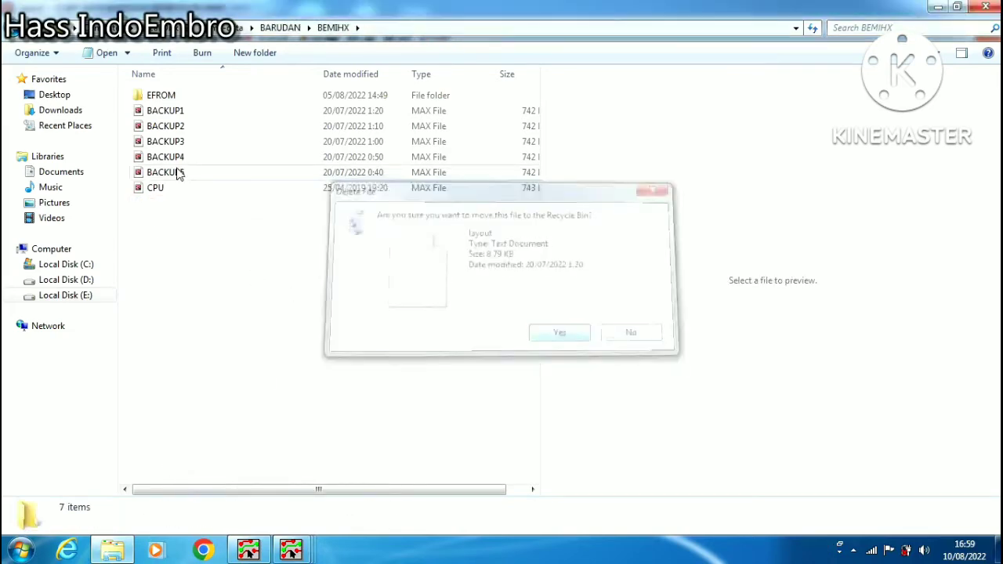
Step: Go up to the BARUDAN folder, look over its machine folders, and open CPUCARD inside BEJM1
click(281, 28)
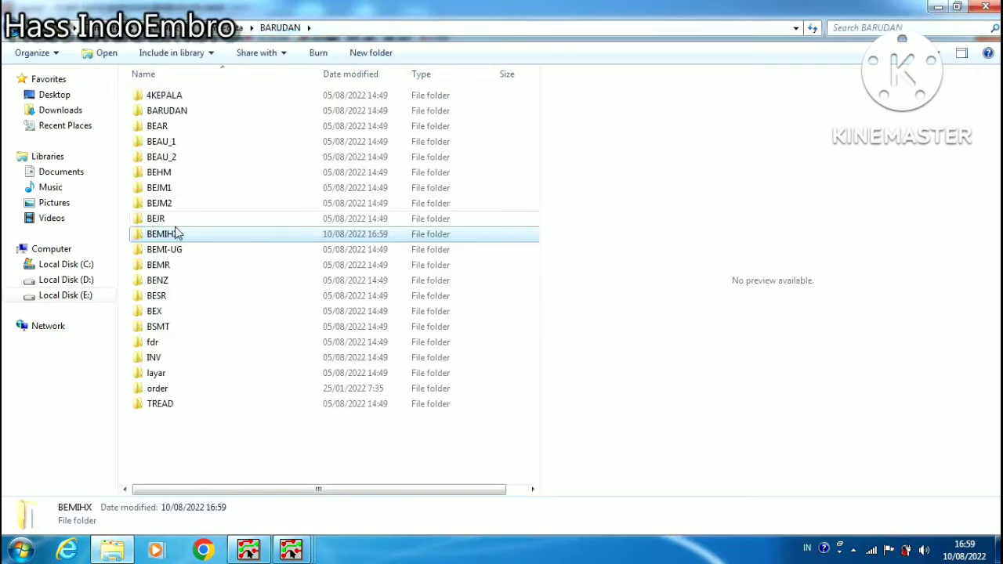
mouse_move(177, 237)
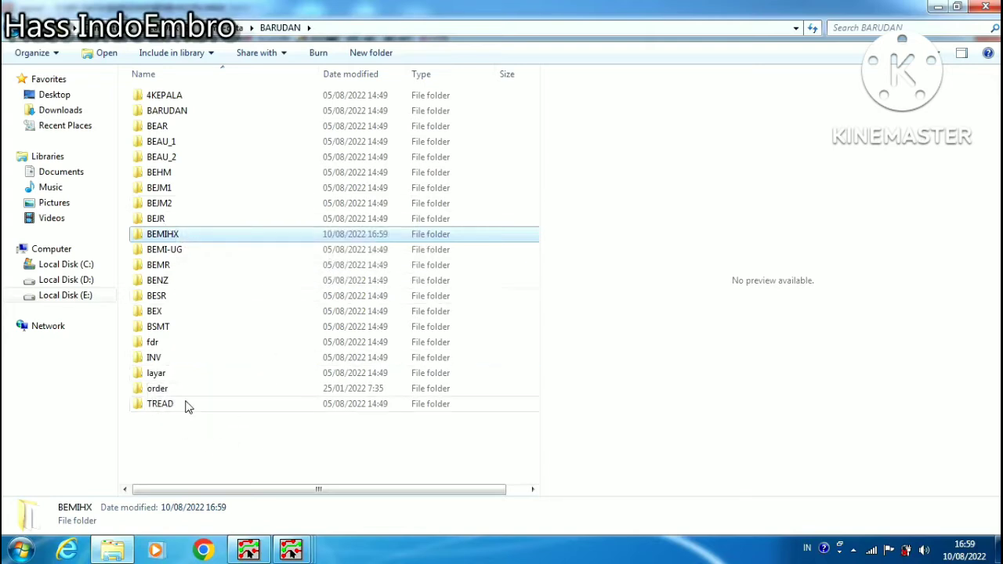
mouse_move(188, 406)
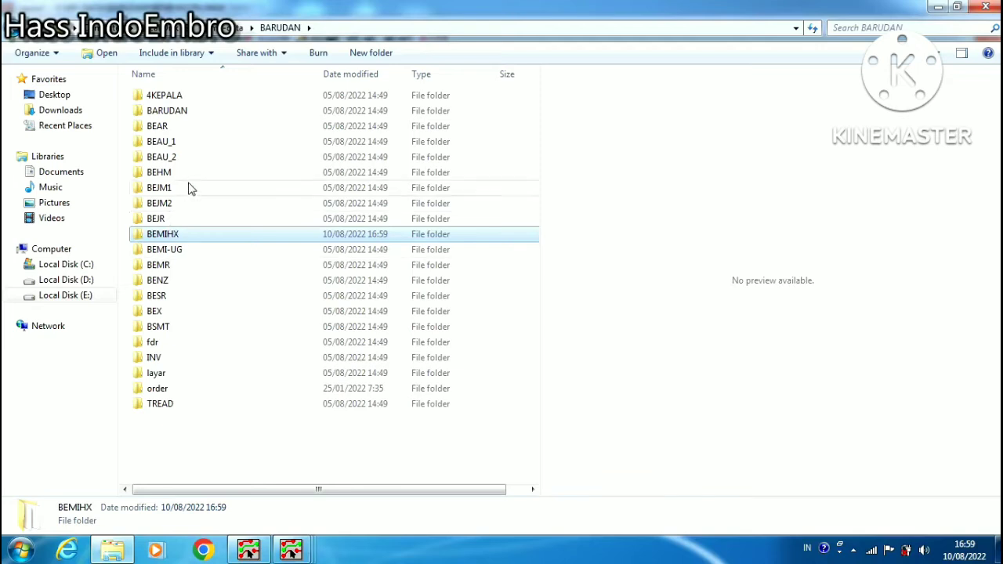
mouse_move(194, 184)
mouse_move(182, 301)
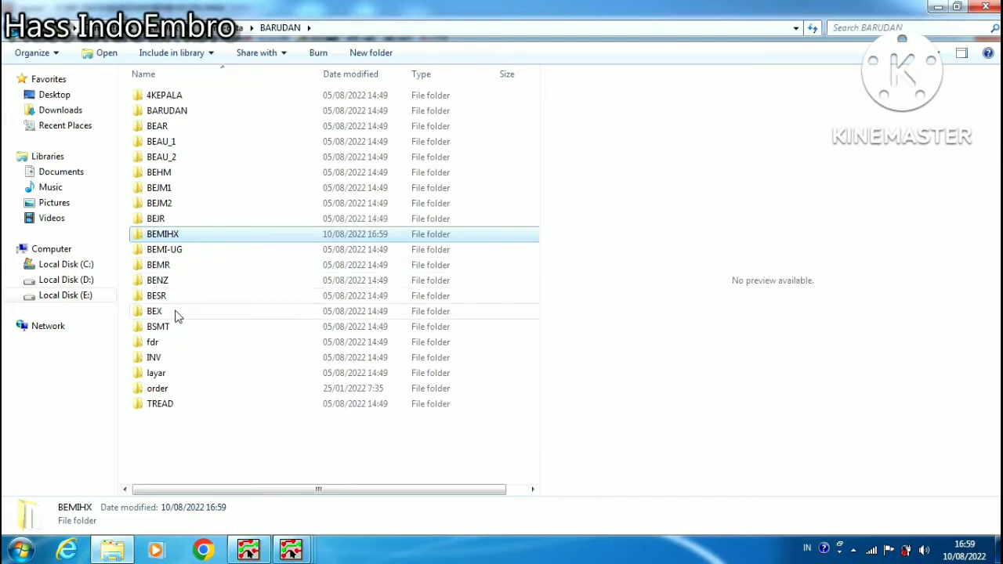
double_click(174, 192)
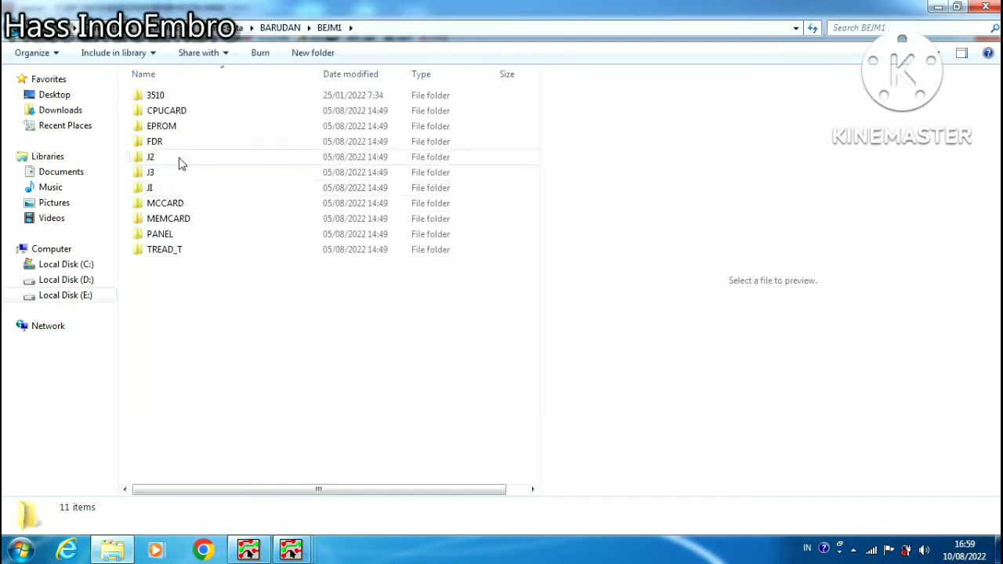
double_click(169, 112)
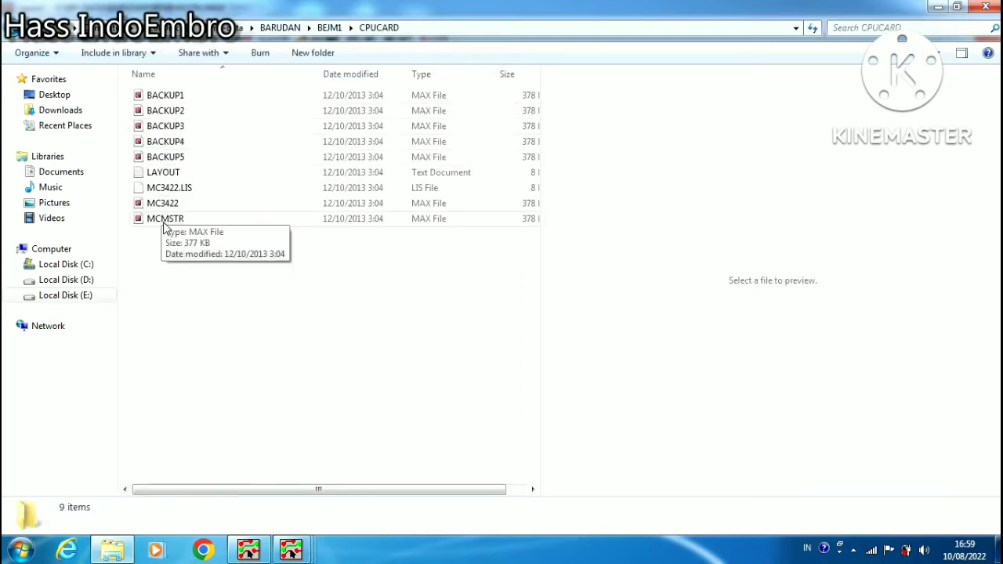
Step: Open the MC3422 board in Layout, accept its netlist update, and close the board window
click(167, 205)
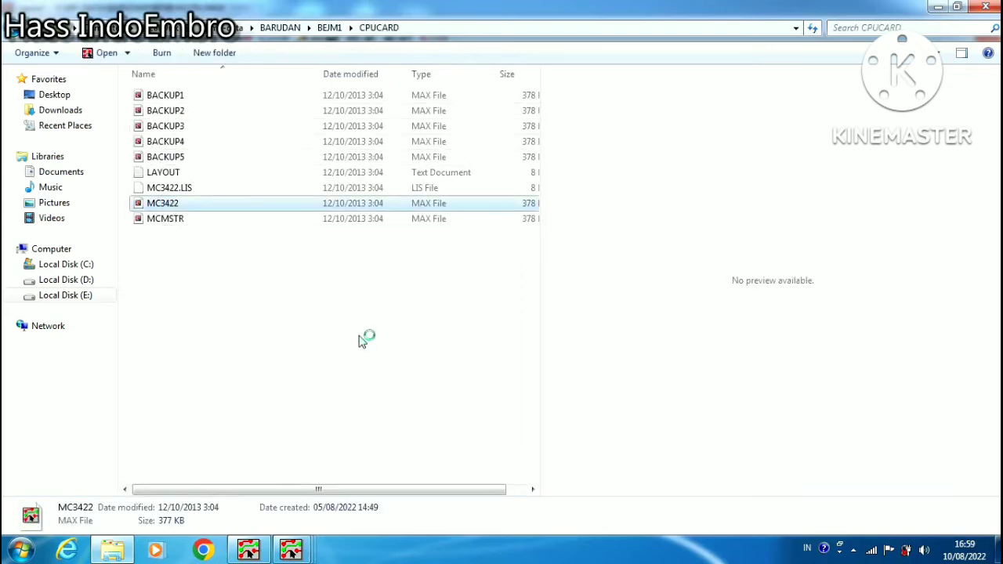
click(290, 550)
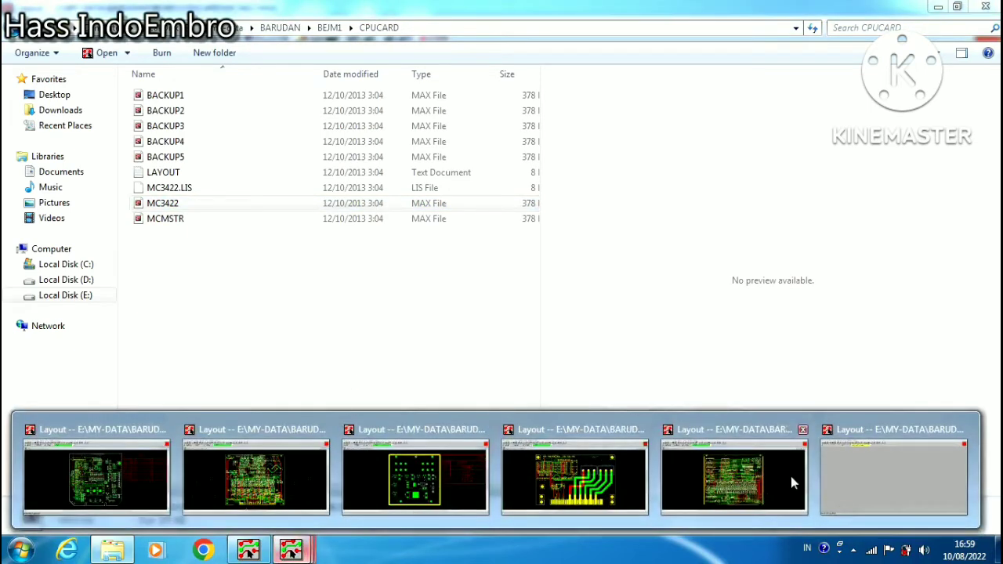
click(900, 490)
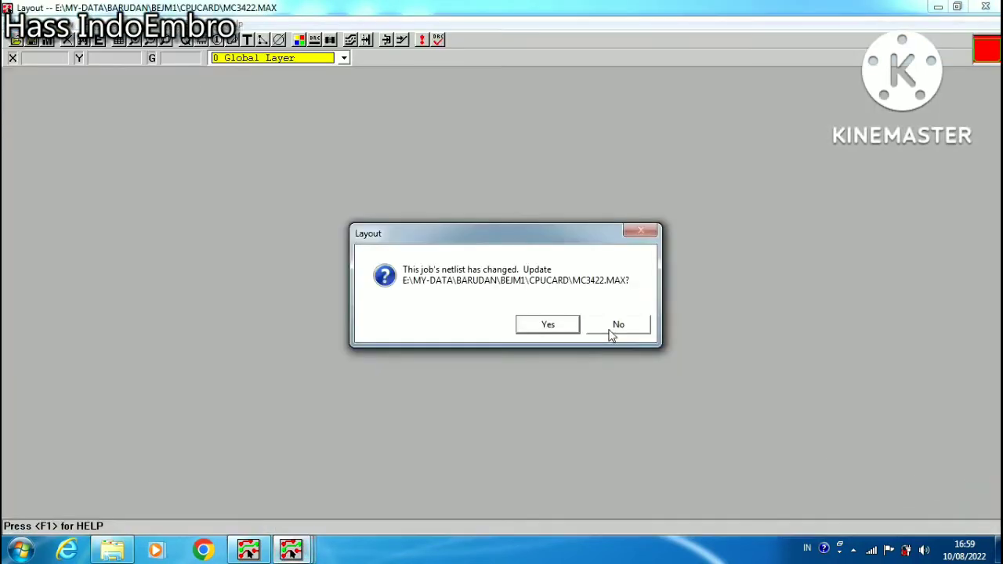
click(564, 326)
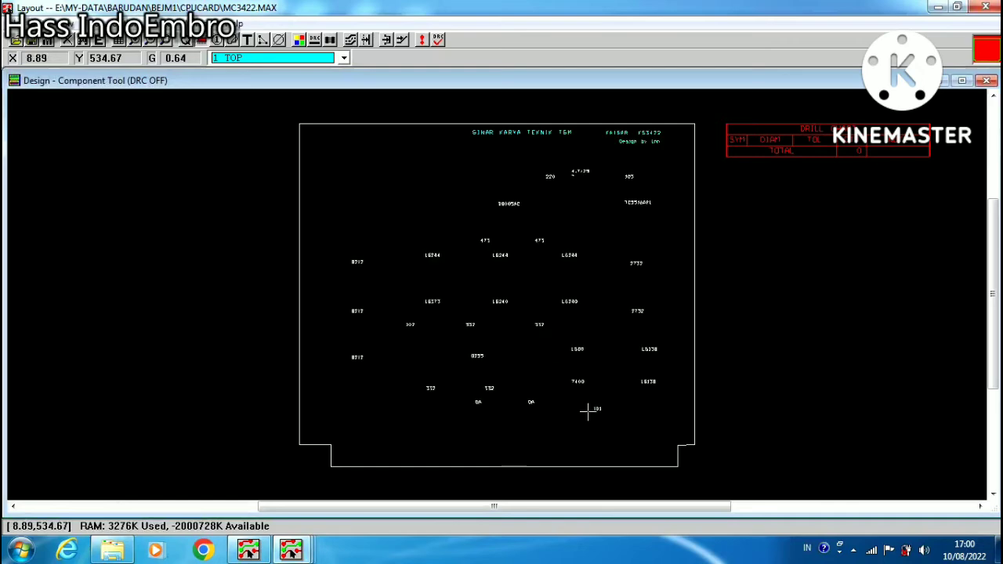
click(986, 7)
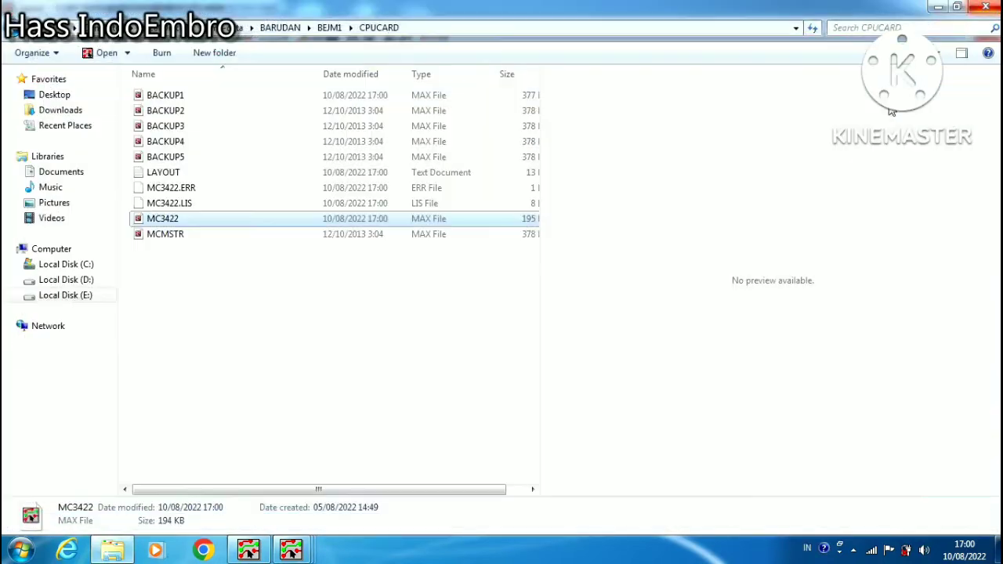
Step: Open the MCMSTR board from the CPUCARD folder in Layout and answer its opening prompt
double_click(198, 235)
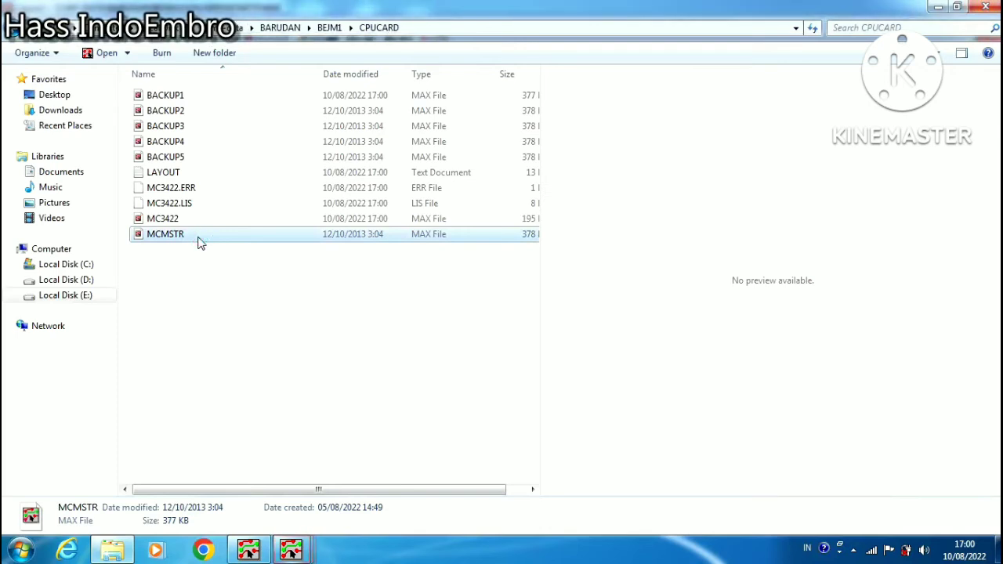
mouse_move(290, 549)
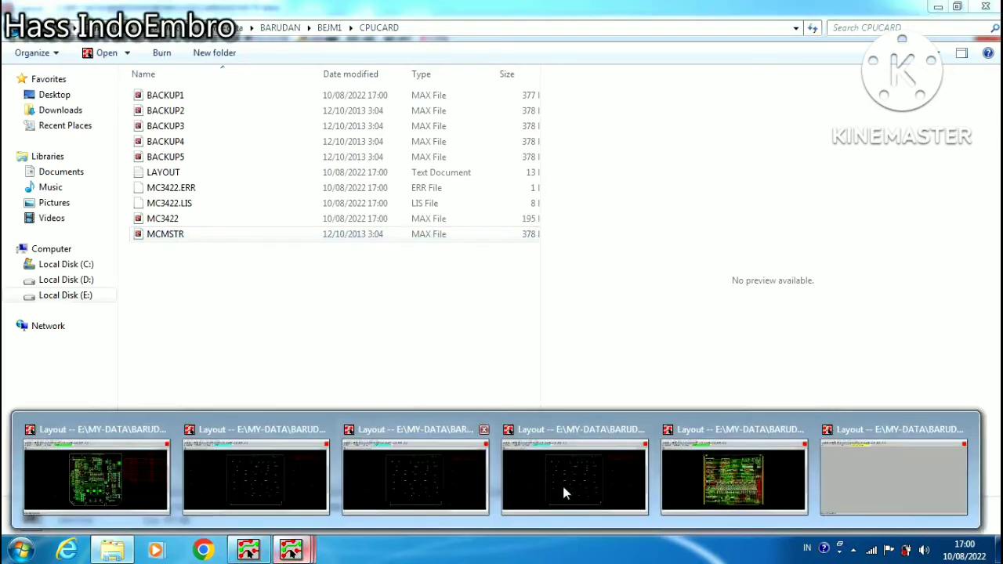
click(911, 499)
click(652, 357)
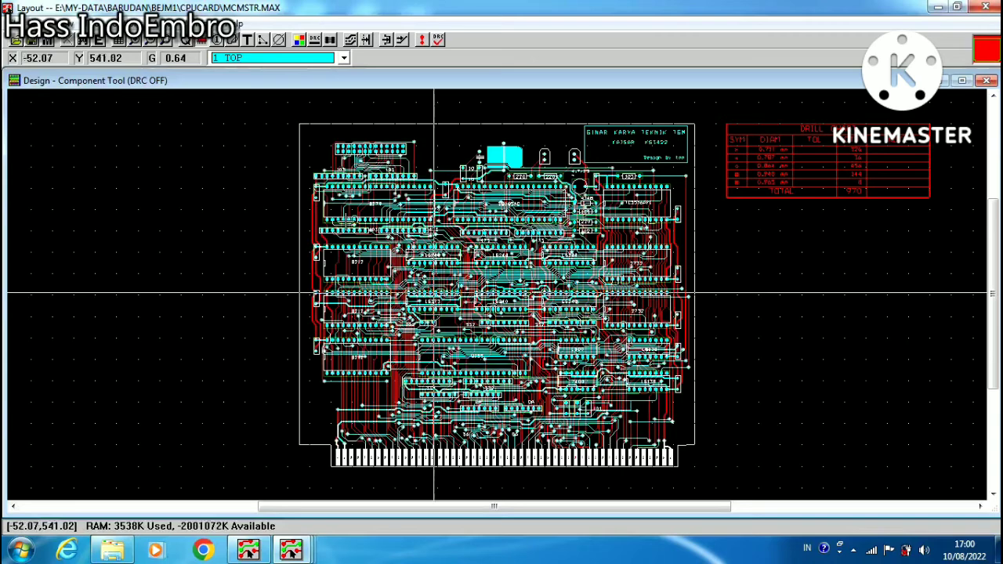
Step: Enlarge the MCMSTR board in view and hide its tracks with reconnect mode to show the component placement
click(135, 41)
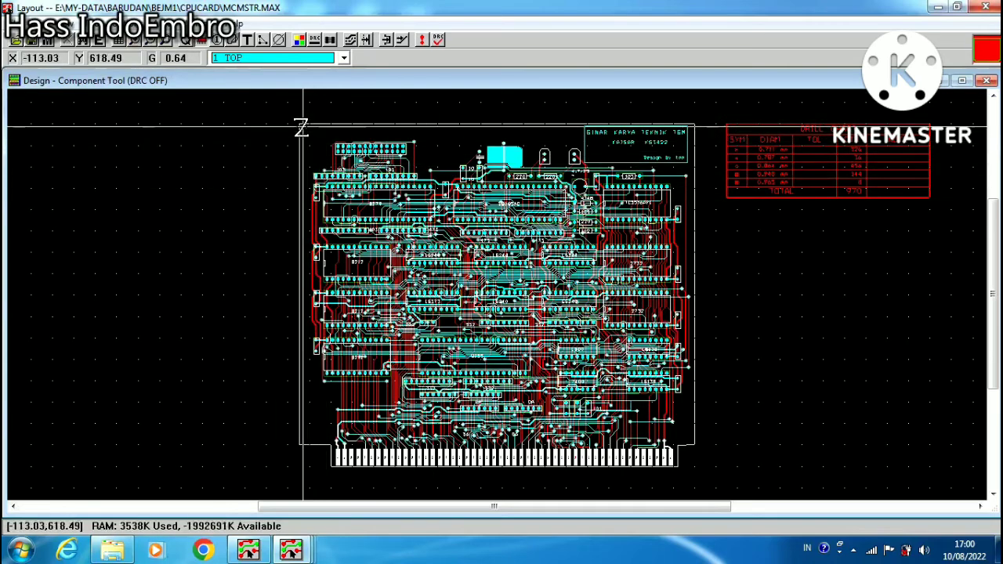
drag(702, 482, 298, 125)
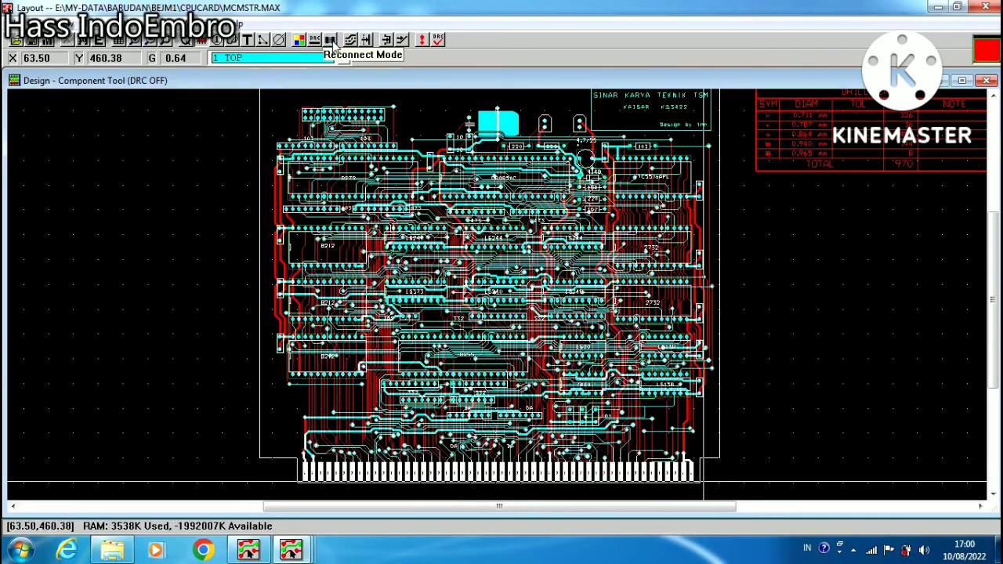
click(331, 39)
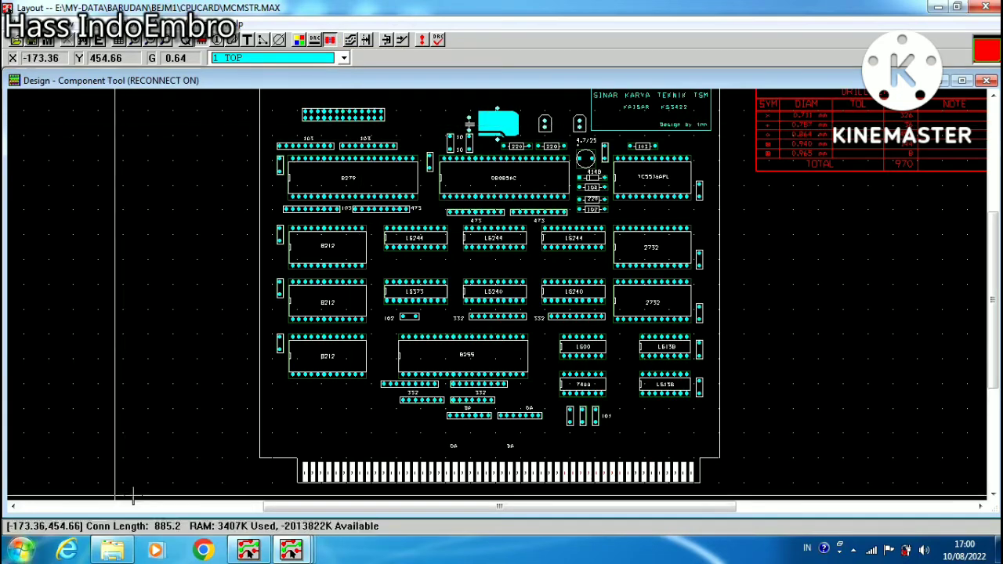
Step: Return to the CPUCARD folder window, go up to BEJM1, and open its J3 folder
mouse_move(115, 553)
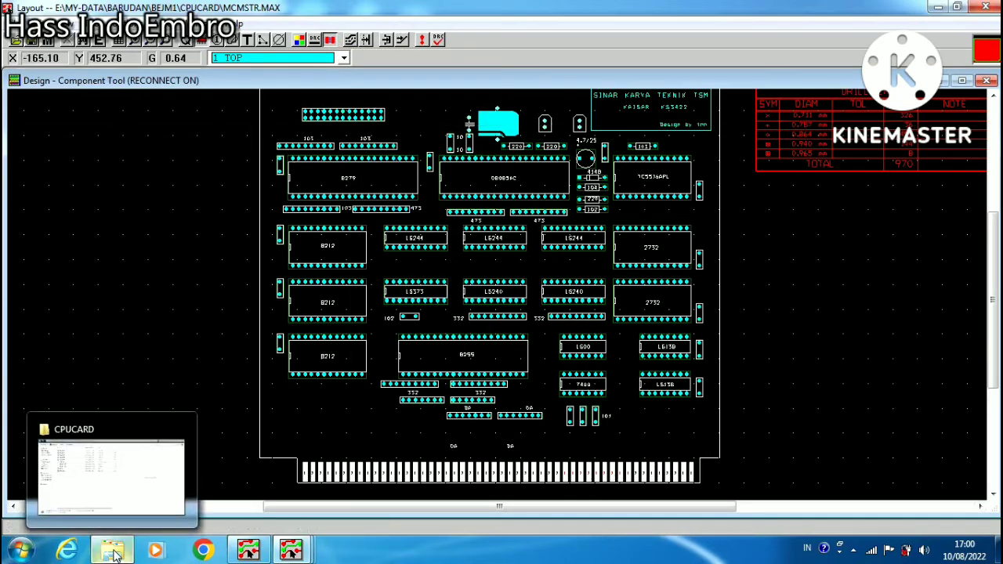
click(115, 553)
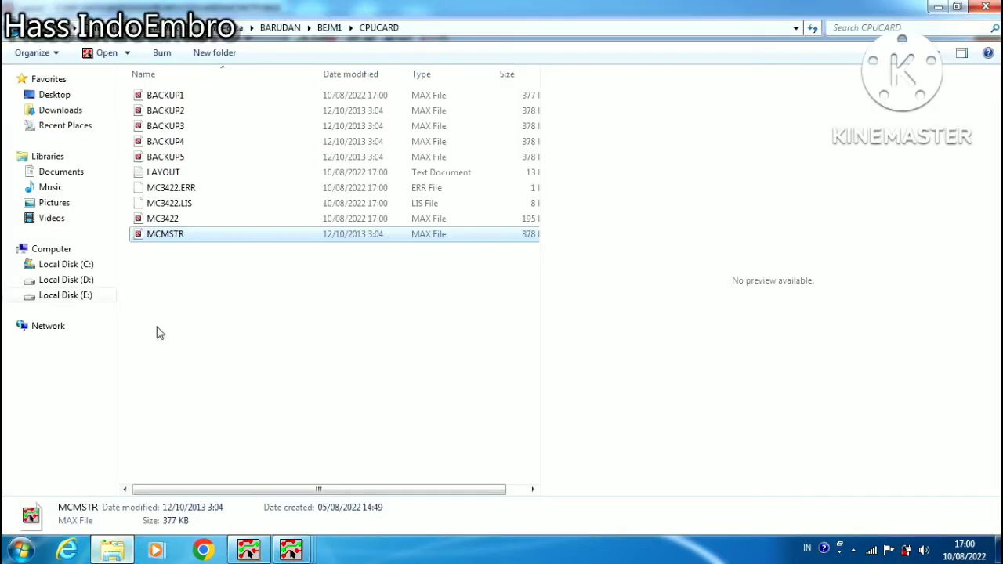
click(340, 30)
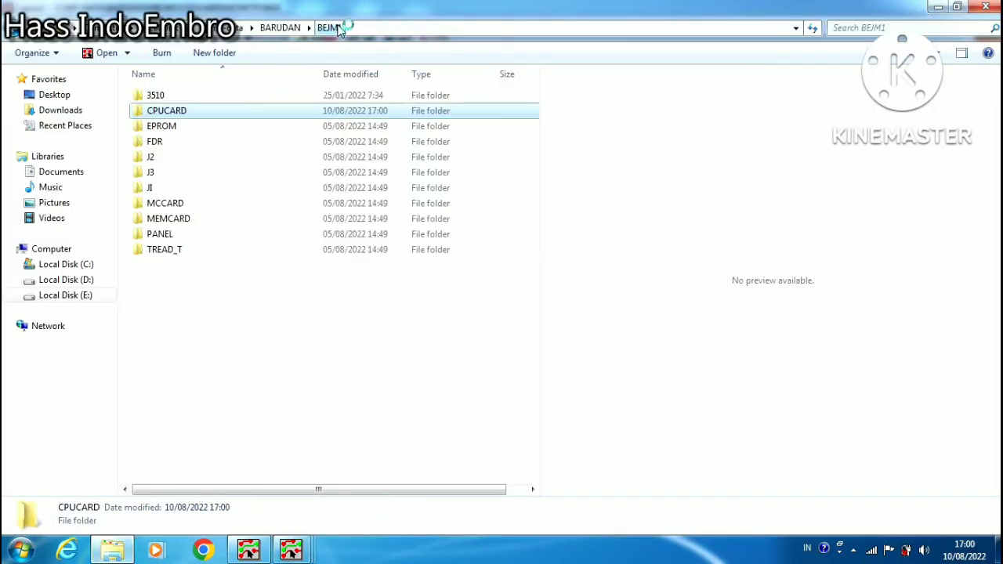
double_click(176, 173)
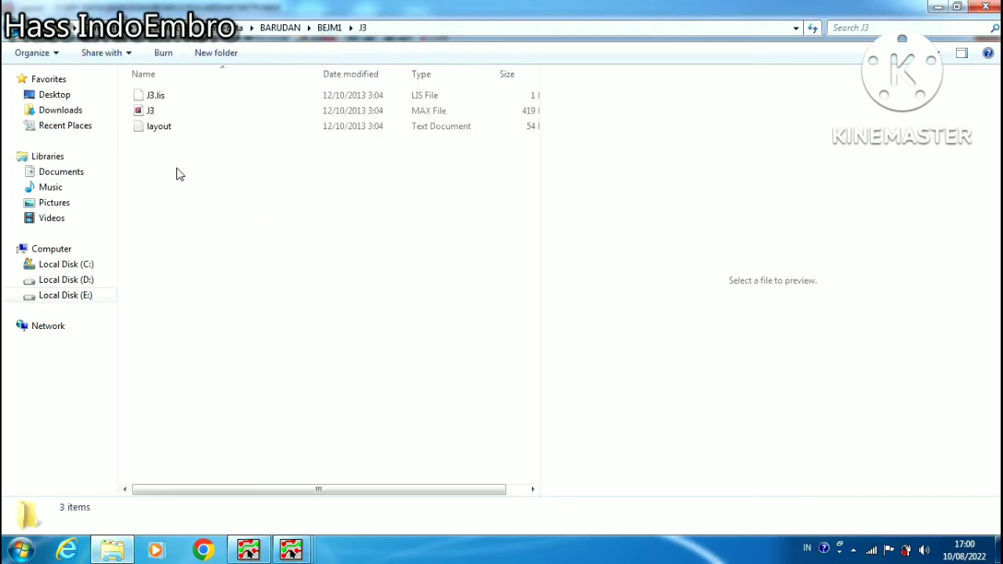
Step: Open the J3 MAX board file in Layout and acknowledge its drill chart warning
click(153, 111)
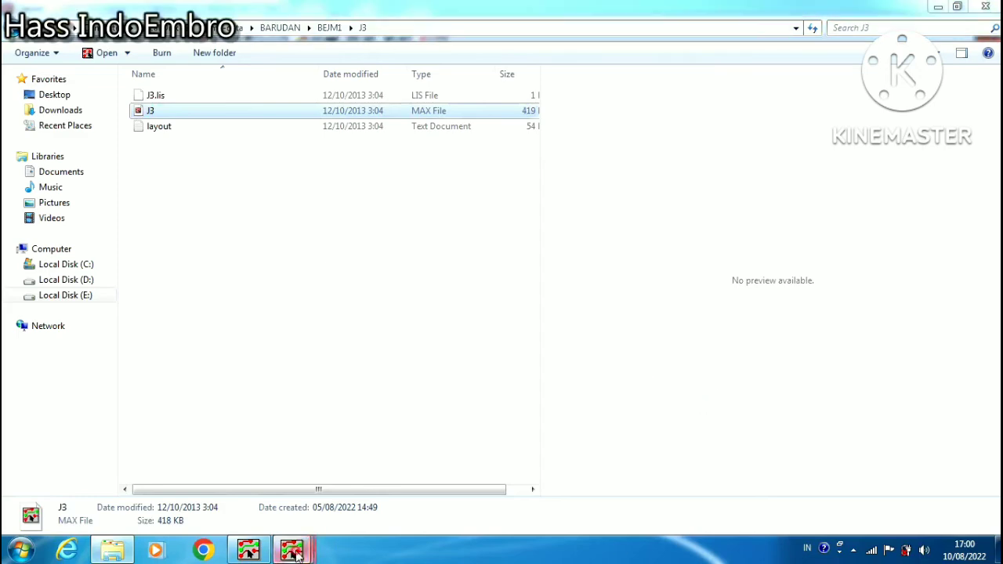
mouse_move(294, 548)
click(932, 501)
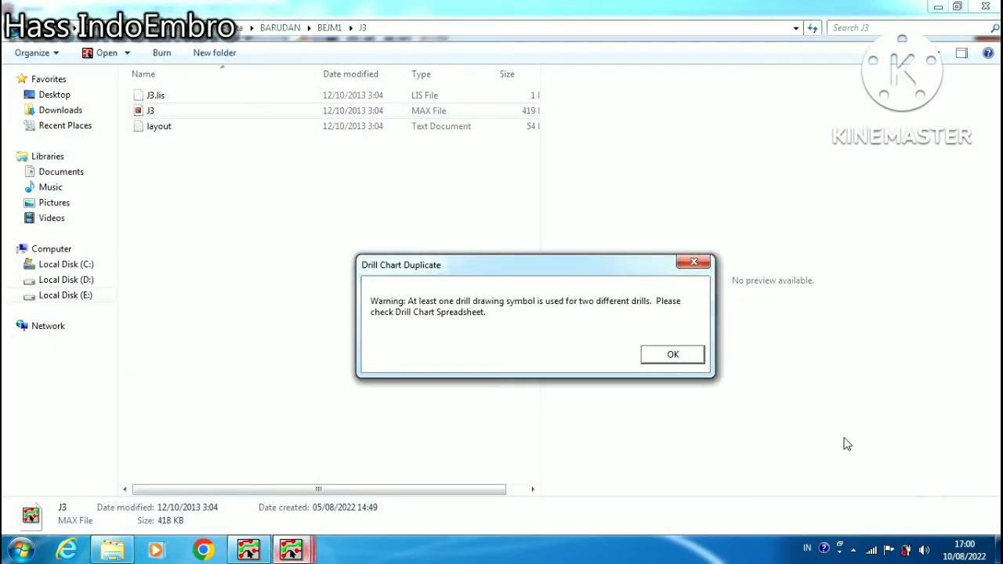
click(678, 356)
click(618, 363)
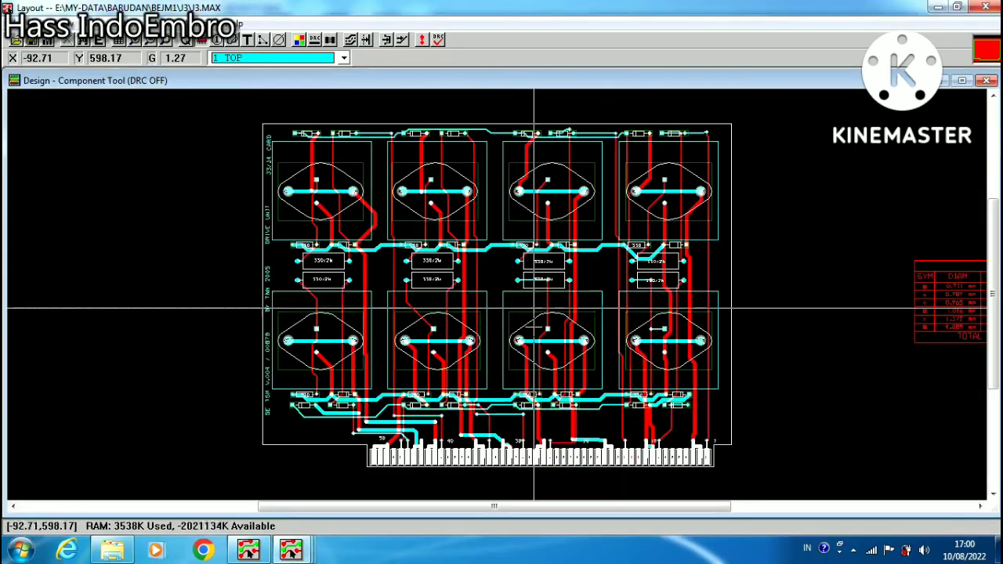
Step: Close the J3 board, its folder window, the MCMSTR board and the CPU board, discarding the changes to CPU
click(957, 6)
click(931, 9)
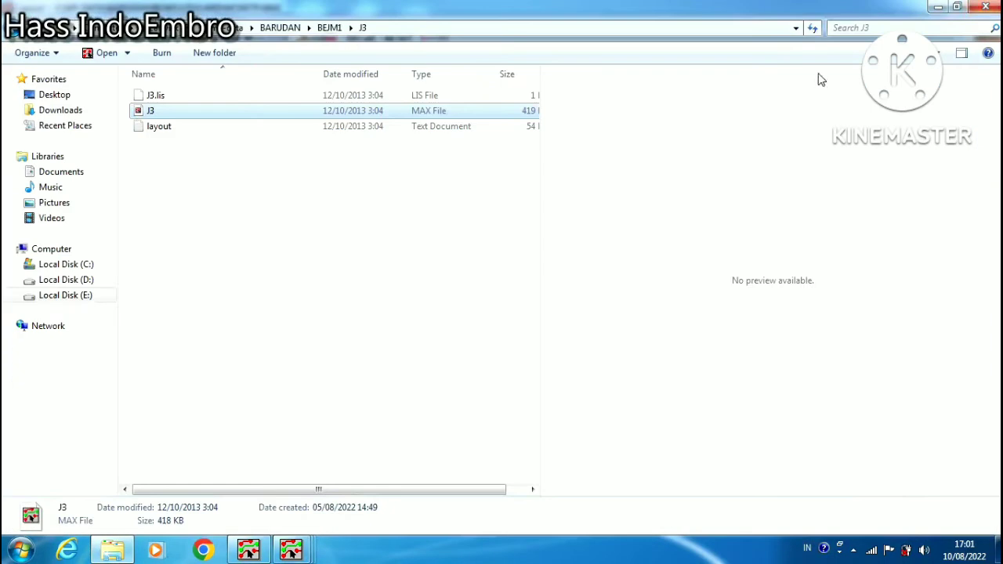
click(987, 8)
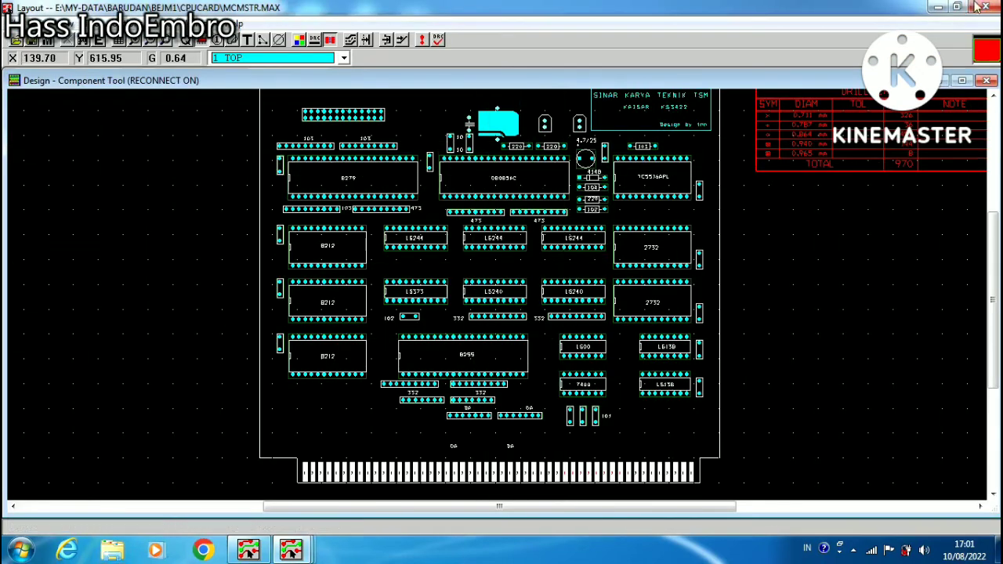
click(984, 8)
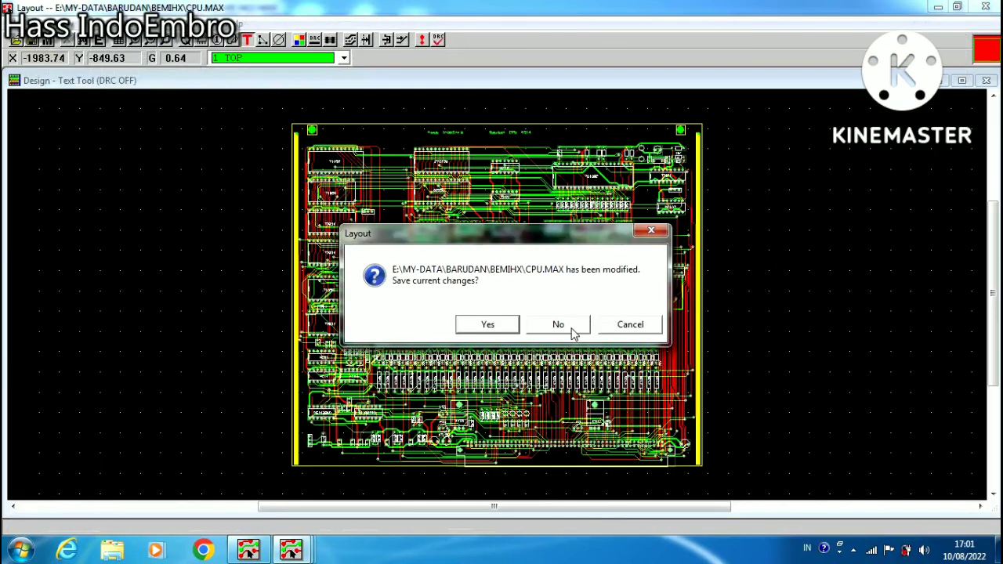
click(572, 333)
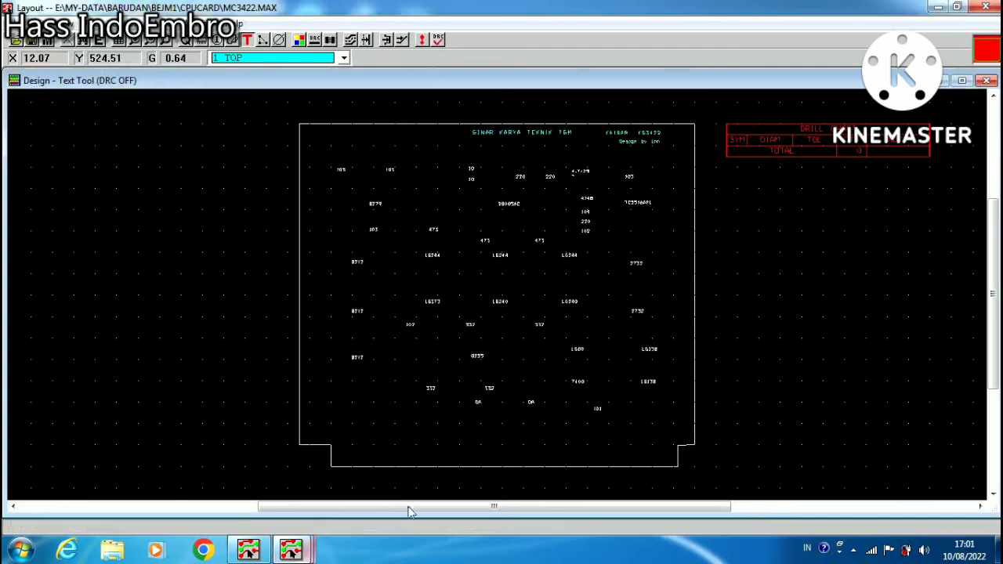
Step: Look through the open MC3422 windows, bring up the 4619A board, and cancel its save prompt to keep it open
mouse_move(296, 552)
click(609, 463)
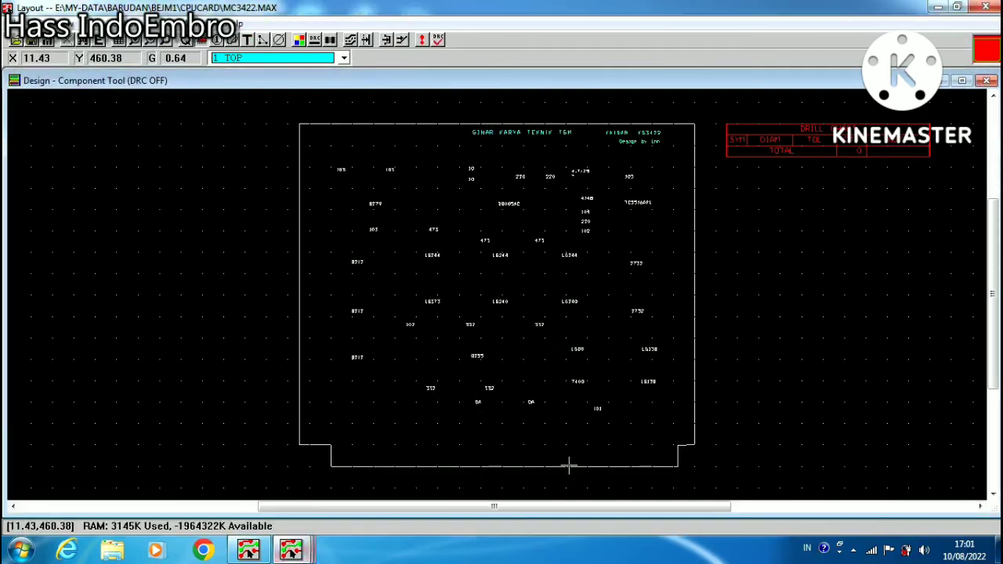
mouse_move(291, 551)
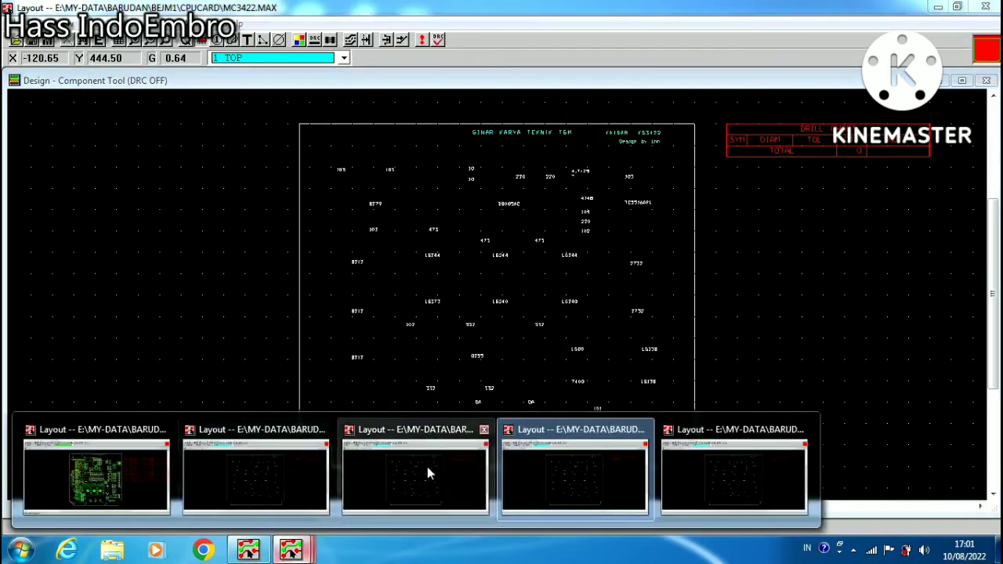
click(427, 466)
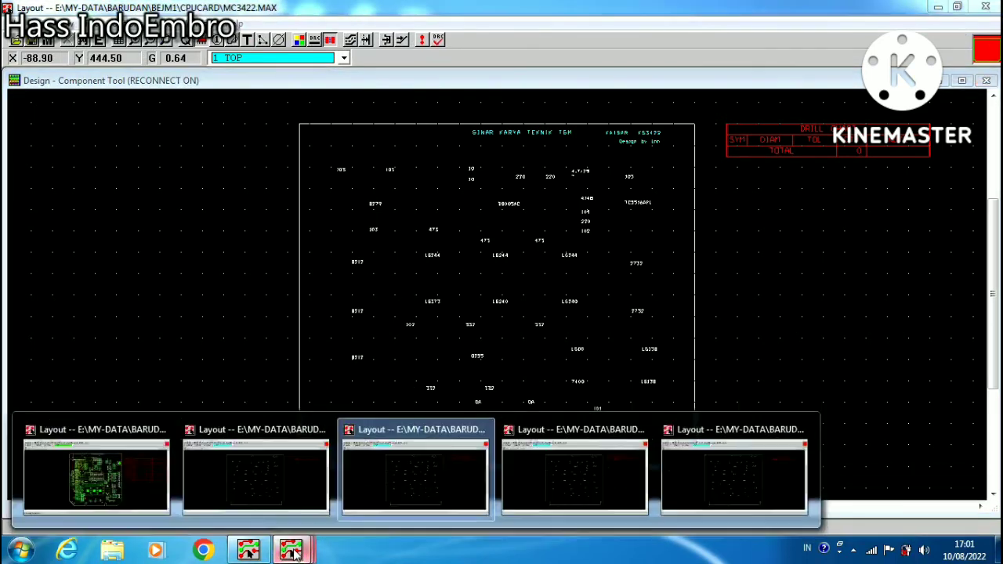
click(120, 477)
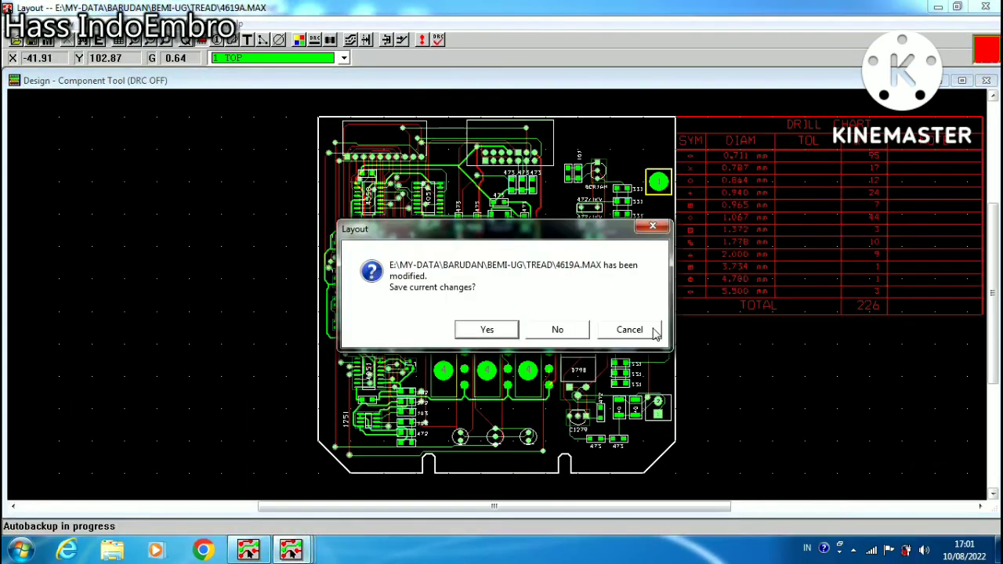
click(629, 330)
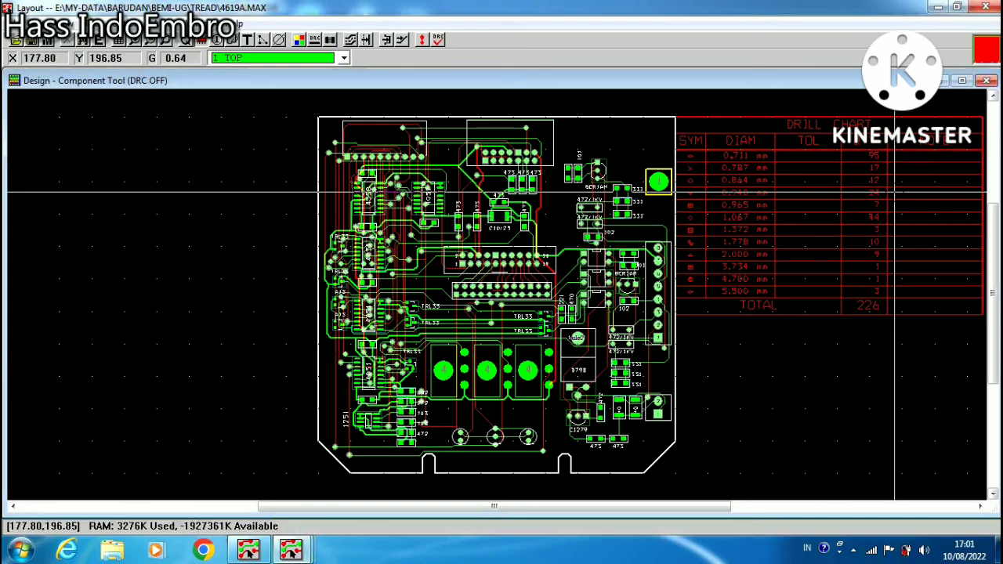